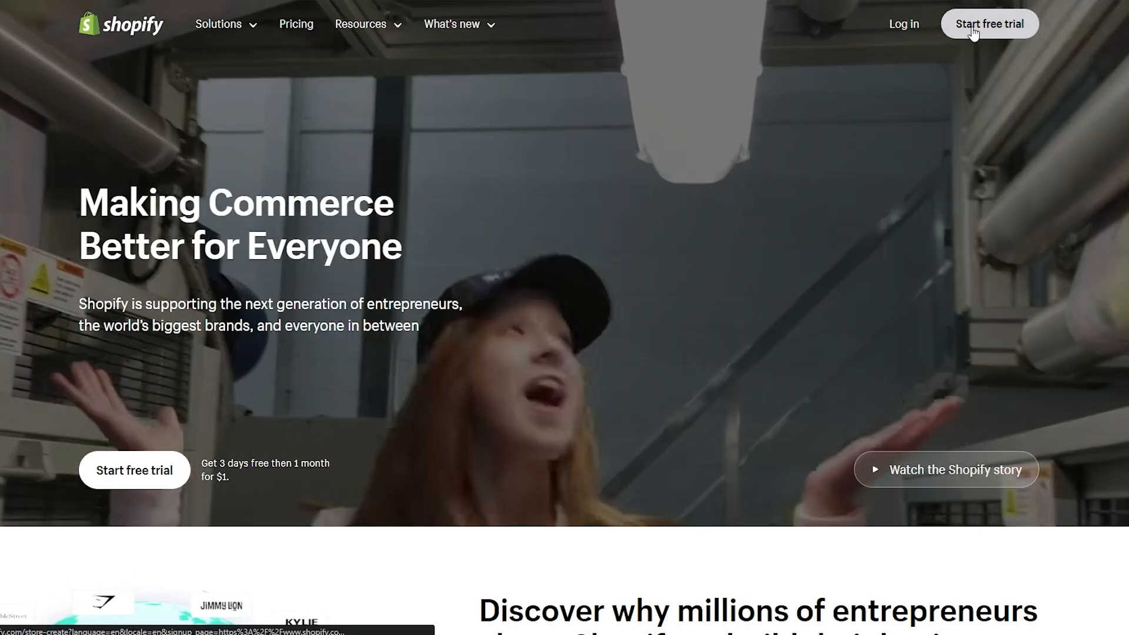
# Step: Start a free trial with United States as the business location and sign up with Google, skipping all setup questions
pyautogui.click(974, 30)
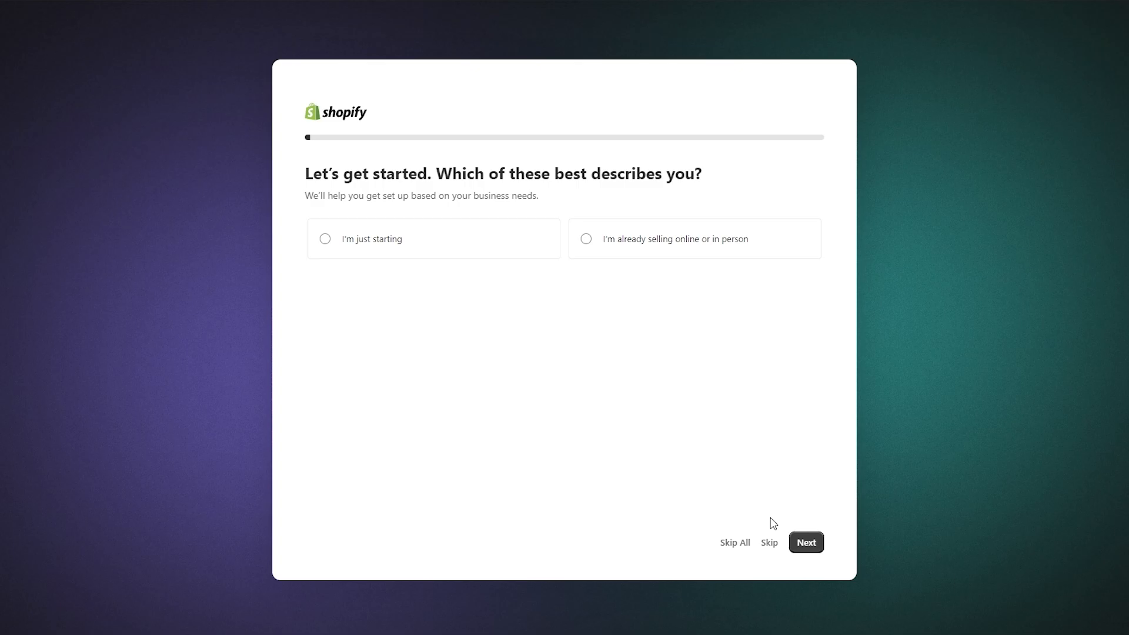
pyautogui.click(743, 544)
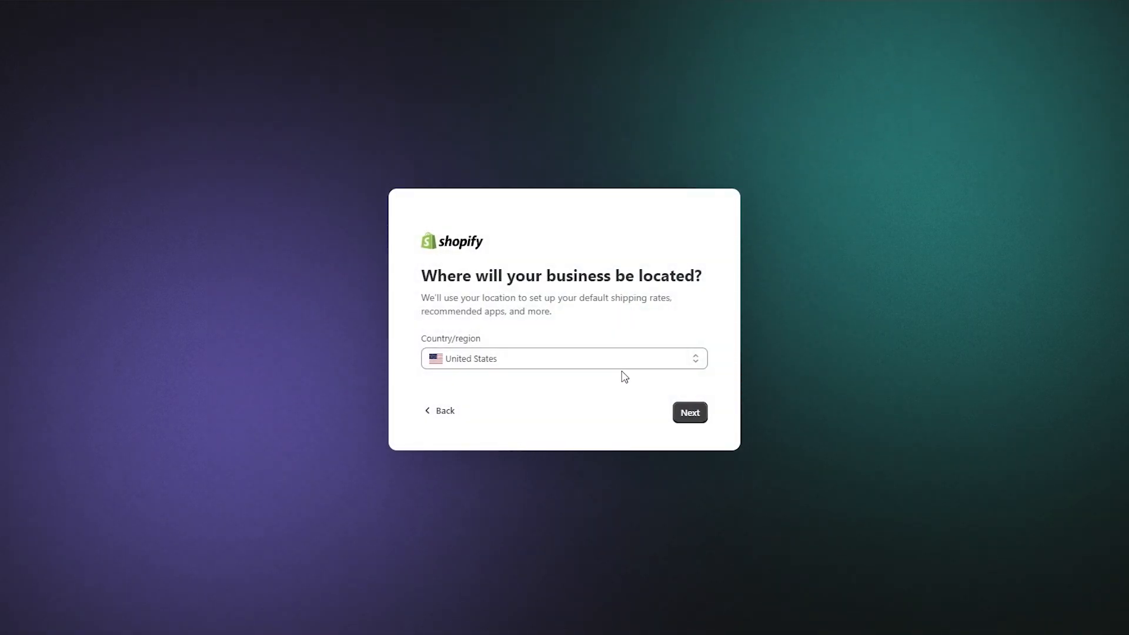
pyautogui.moveTo(449, 344); pyautogui.dragTo(463, 346)
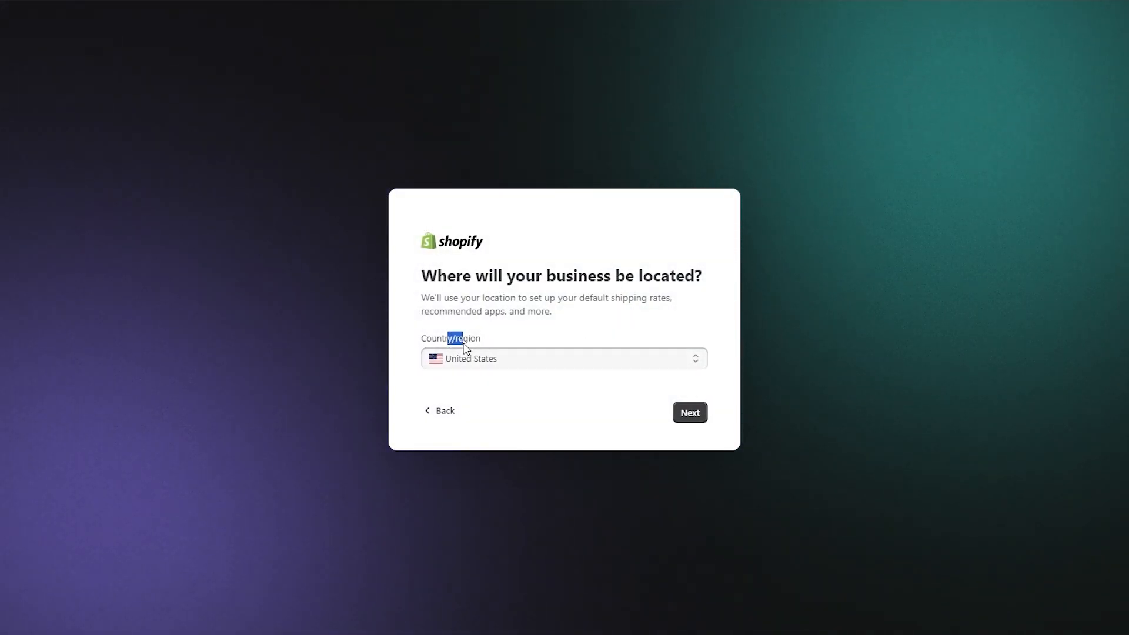
pyautogui.click(690, 412)
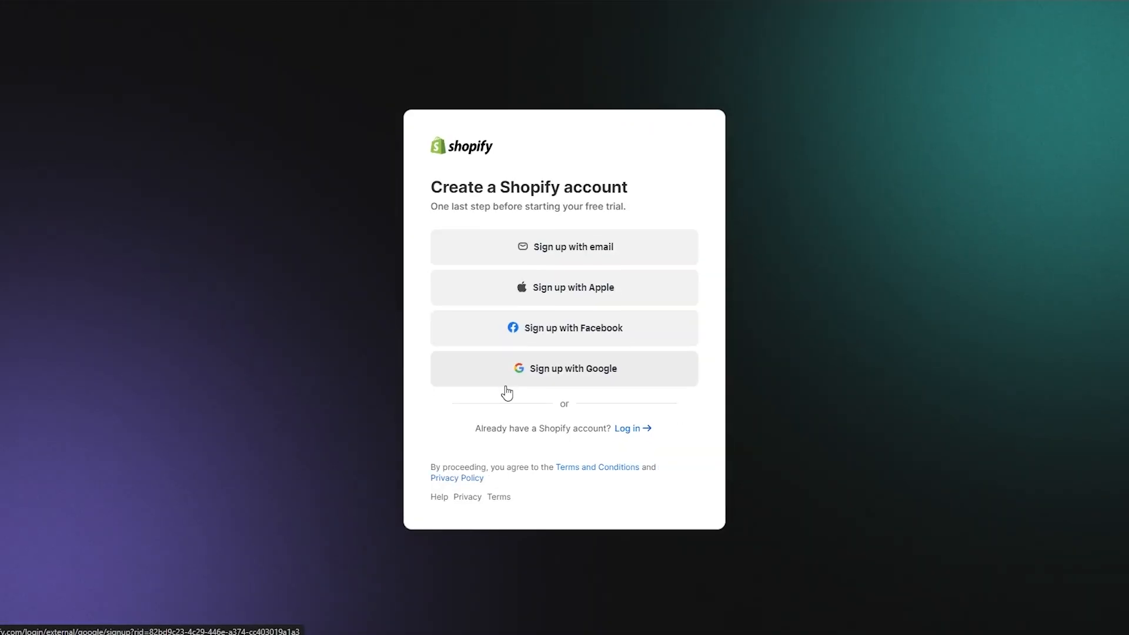
pyautogui.click(596, 369)
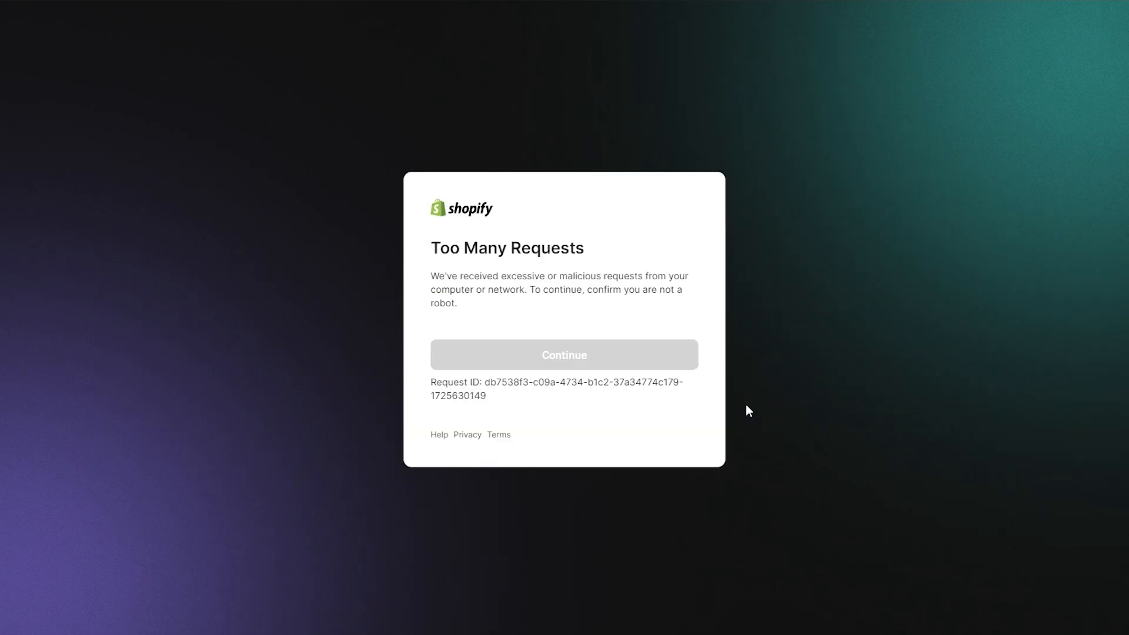
pyautogui.click(486, 326)
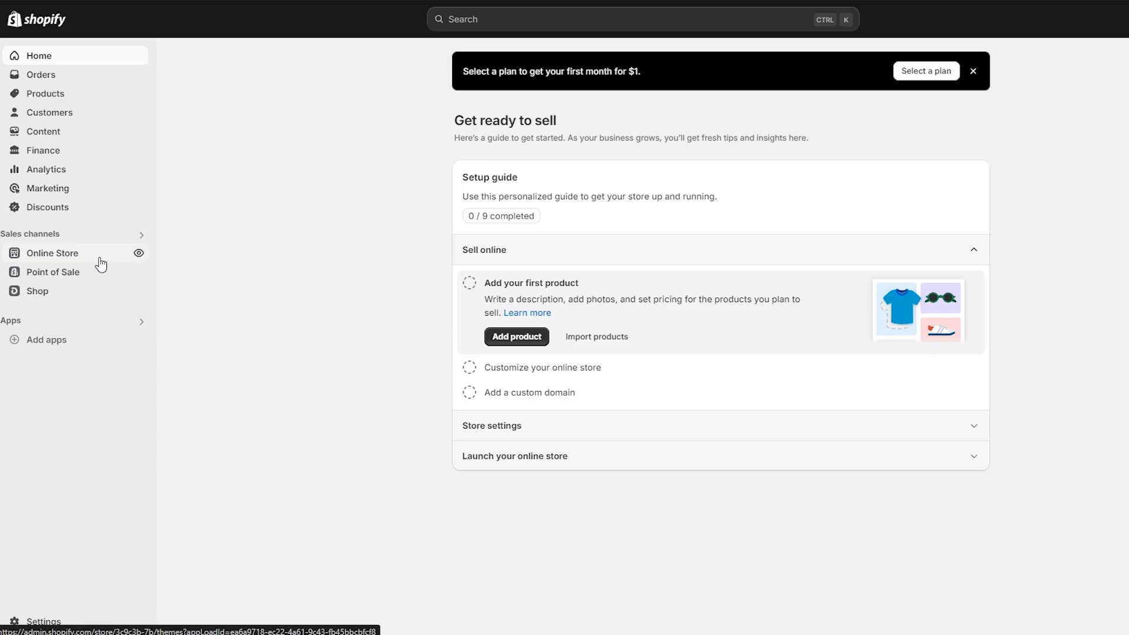
# Step: View the live storefront and look over its default home page from the header to the footer
pyautogui.click(140, 253)
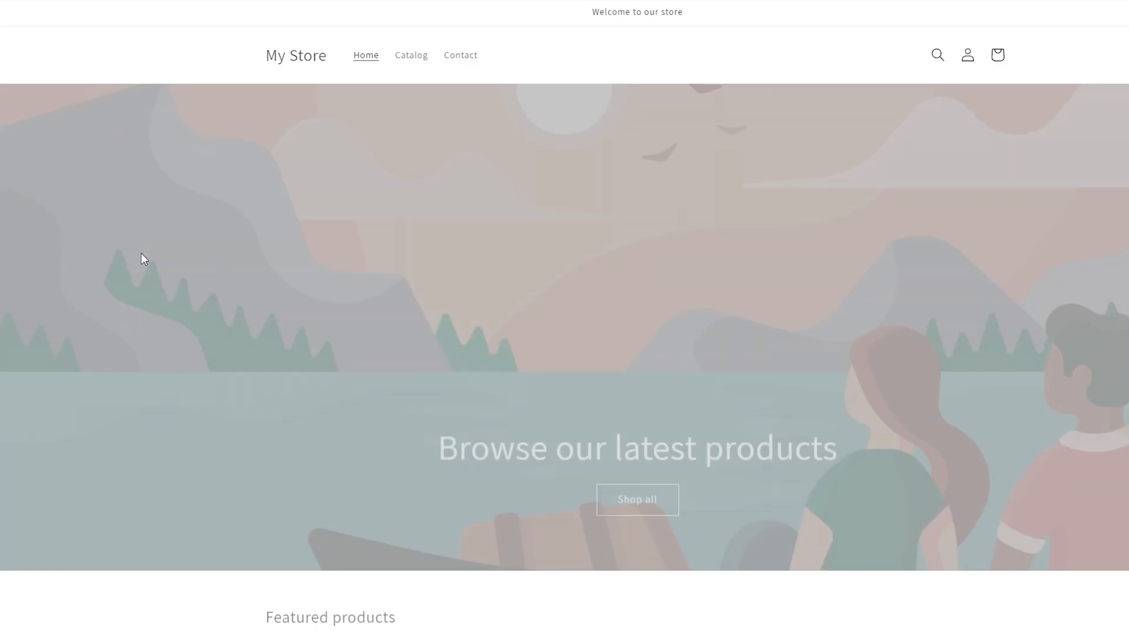
pyautogui.scroll(-8, 493, 288)
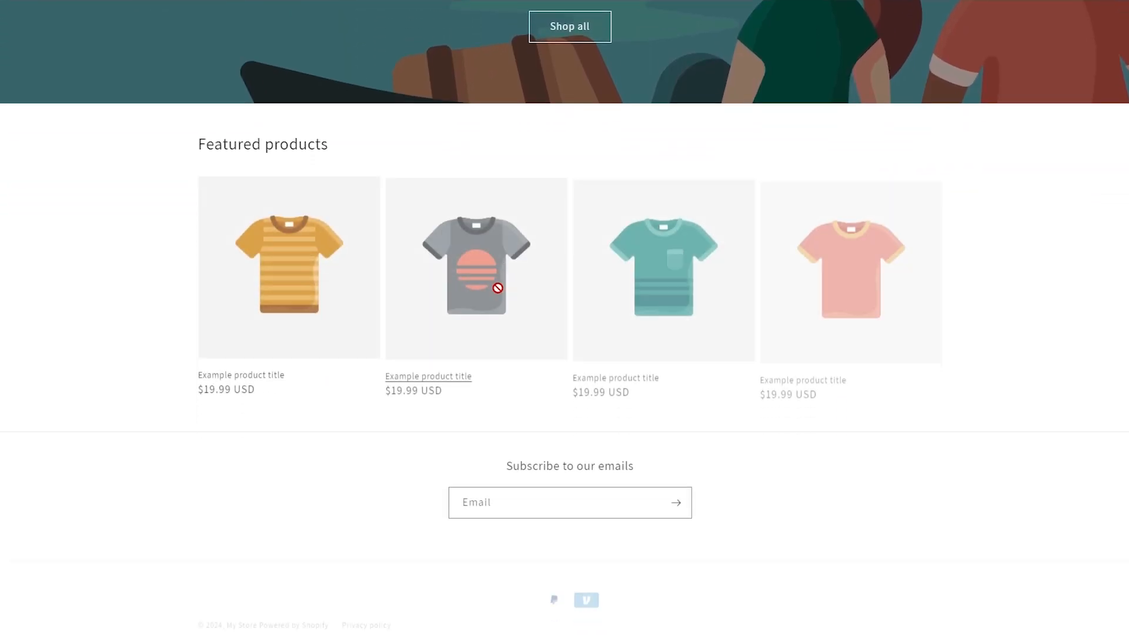
pyautogui.scroll(8, 393, 282)
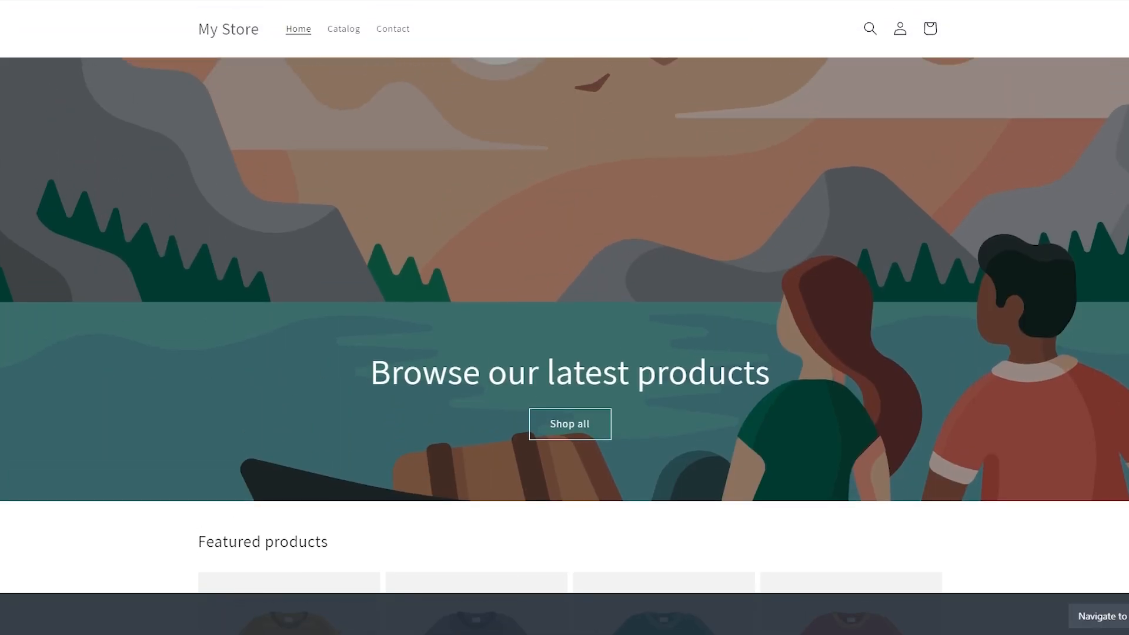
pyautogui.scroll(-7, 418, 361)
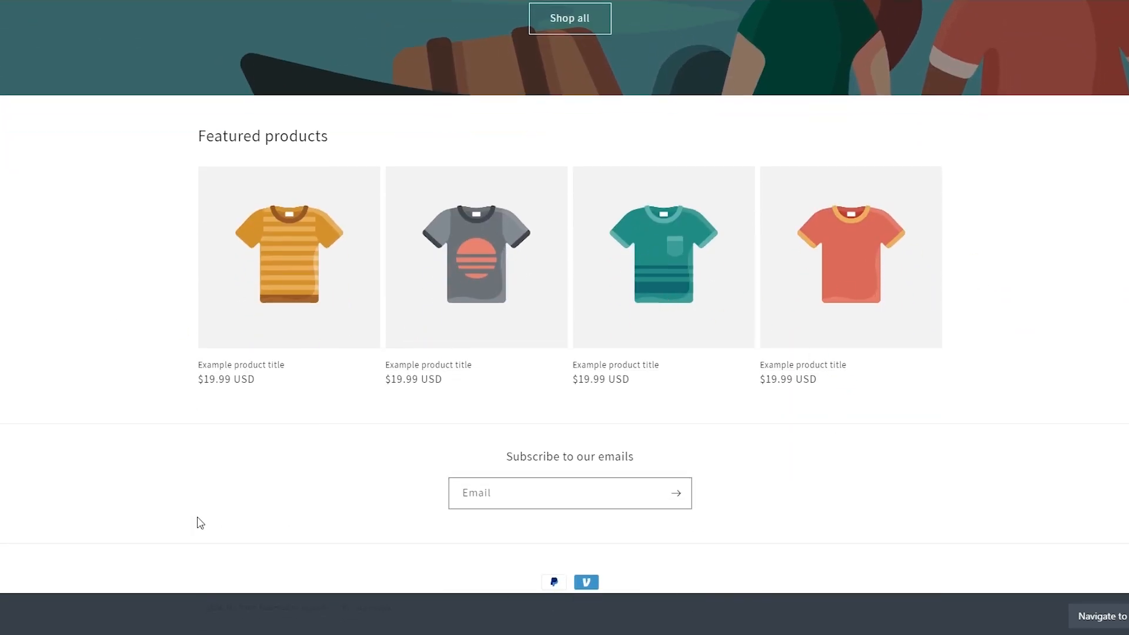
pyautogui.scroll(8, 858, 485)
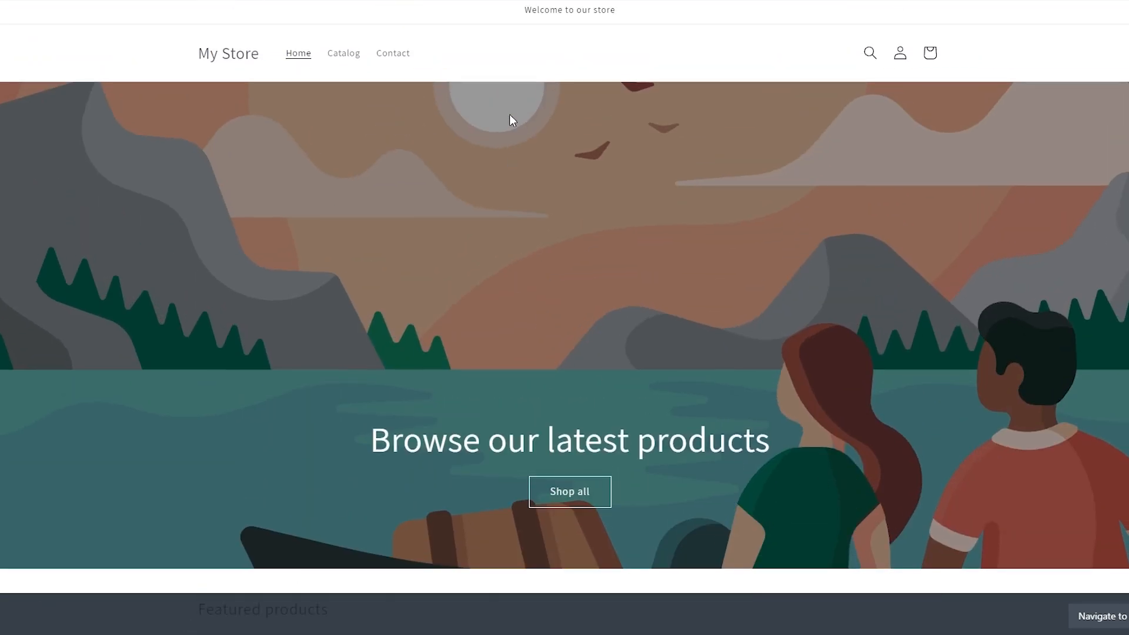
pyautogui.scroll(-8, 524, 101)
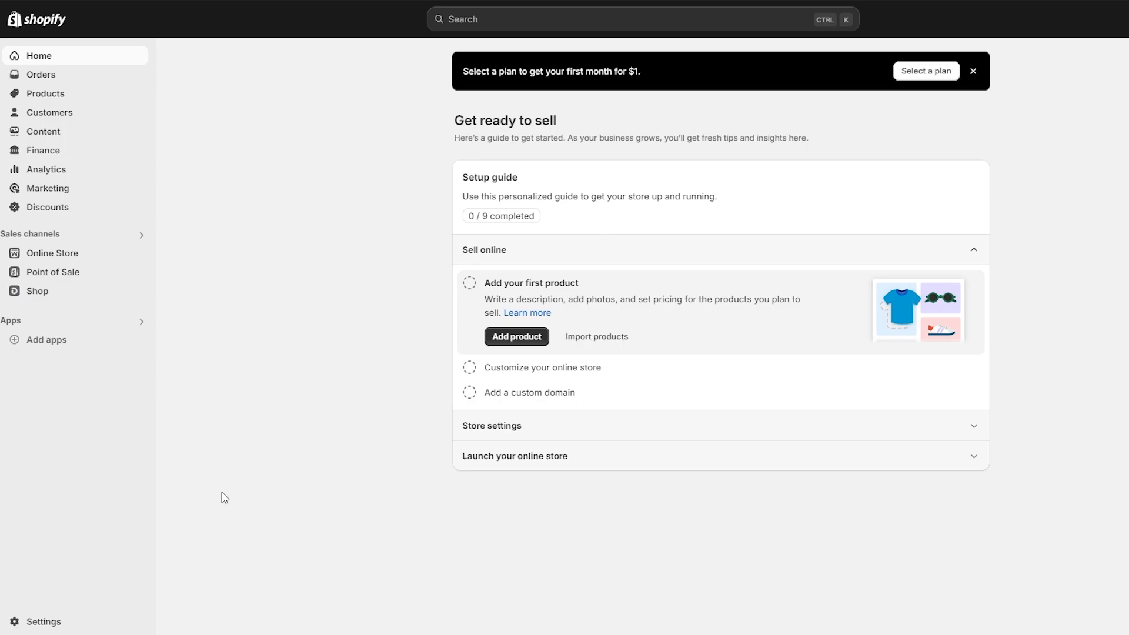
# Step: Open the online store's current Dawn theme for customization
pyautogui.click(79, 257)
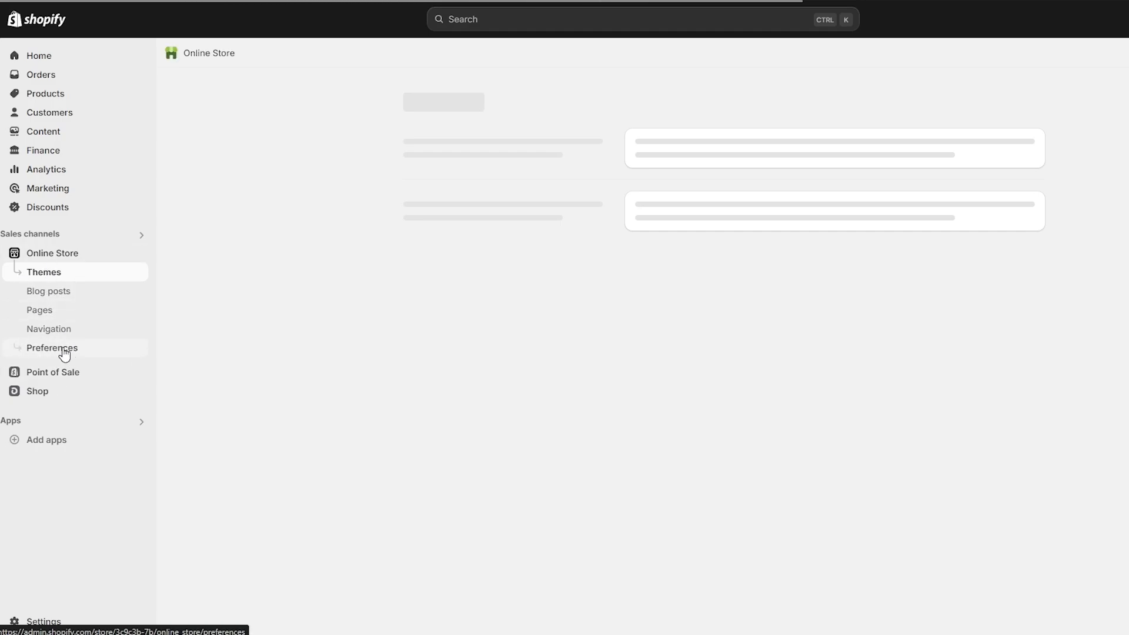
pyautogui.click(55, 315)
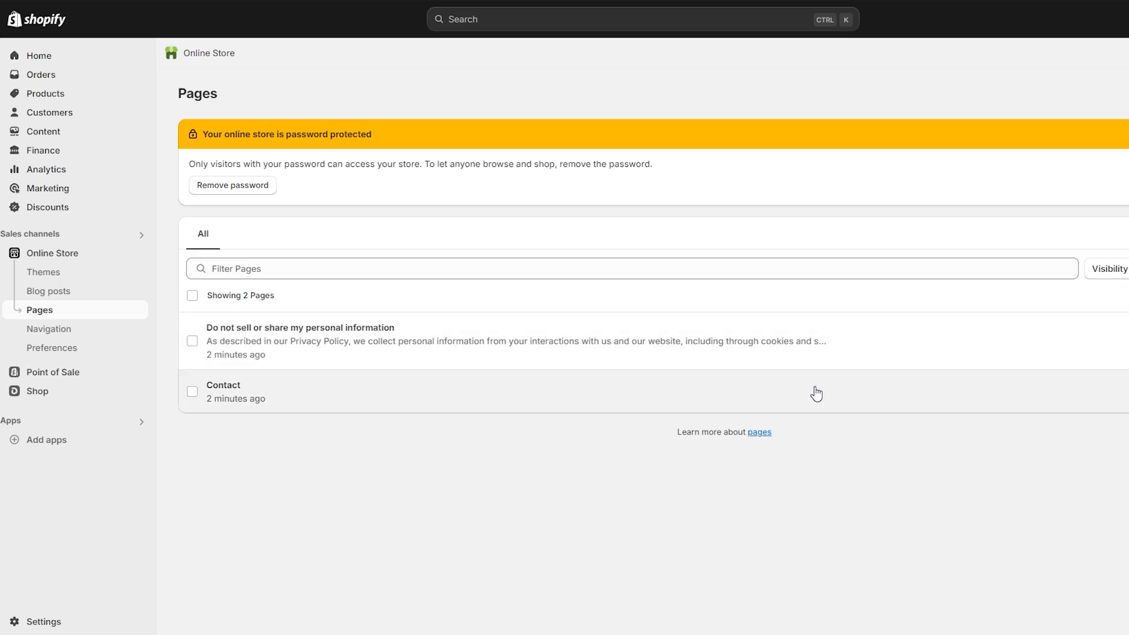
pyautogui.click(35, 281)
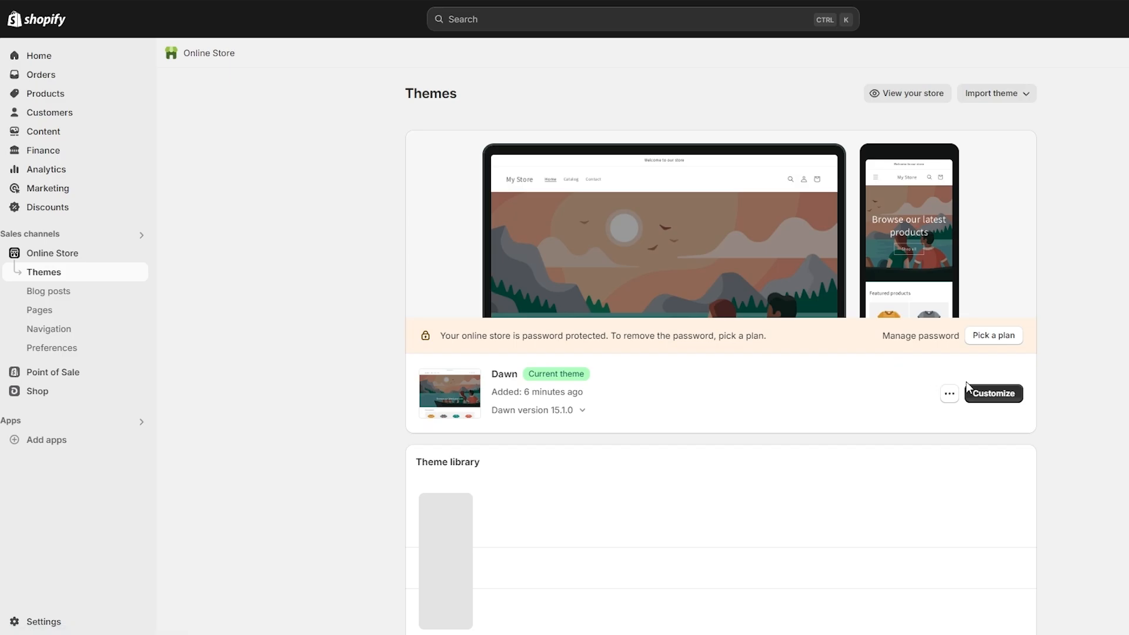
pyautogui.click(996, 401)
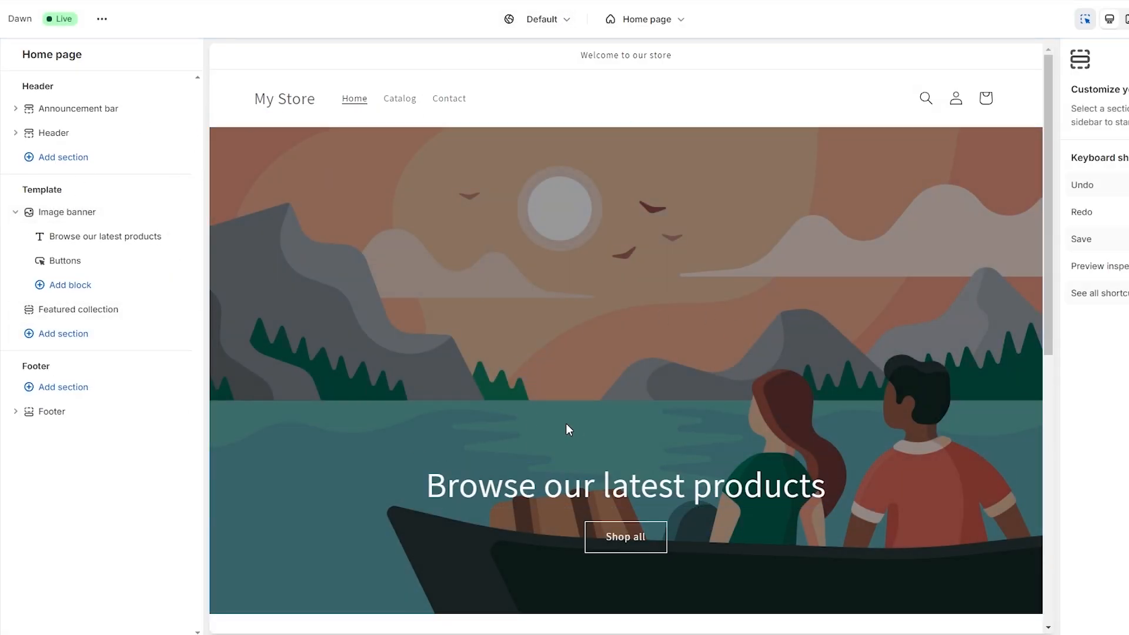
# Step: Create a page template named FAQ based on the Default page
pyautogui.click(631, 25)
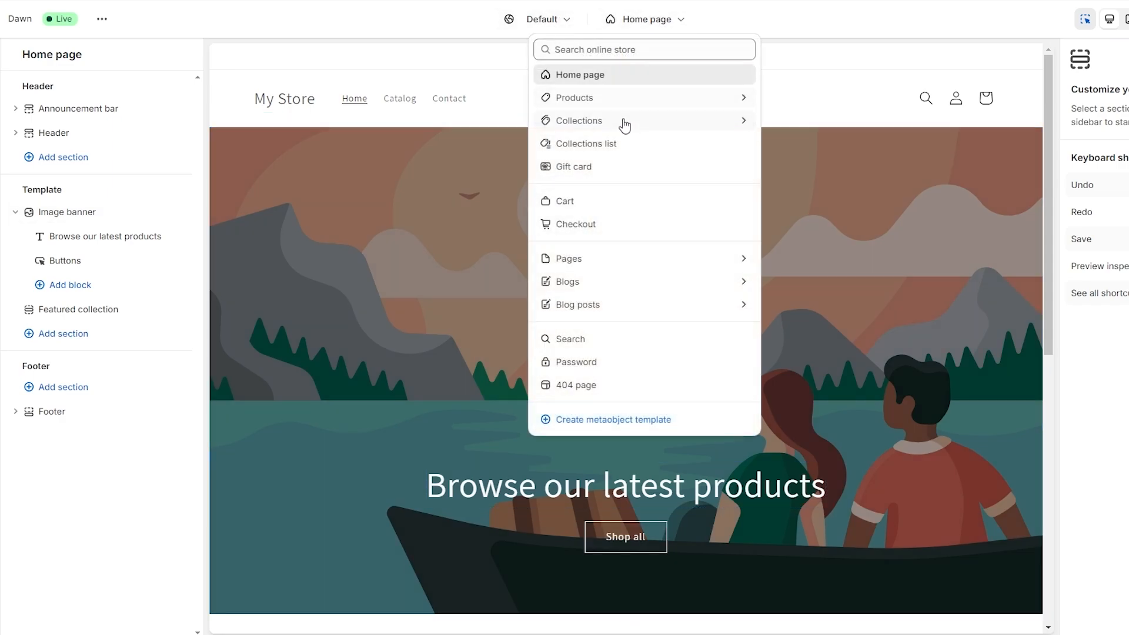
pyautogui.click(614, 259)
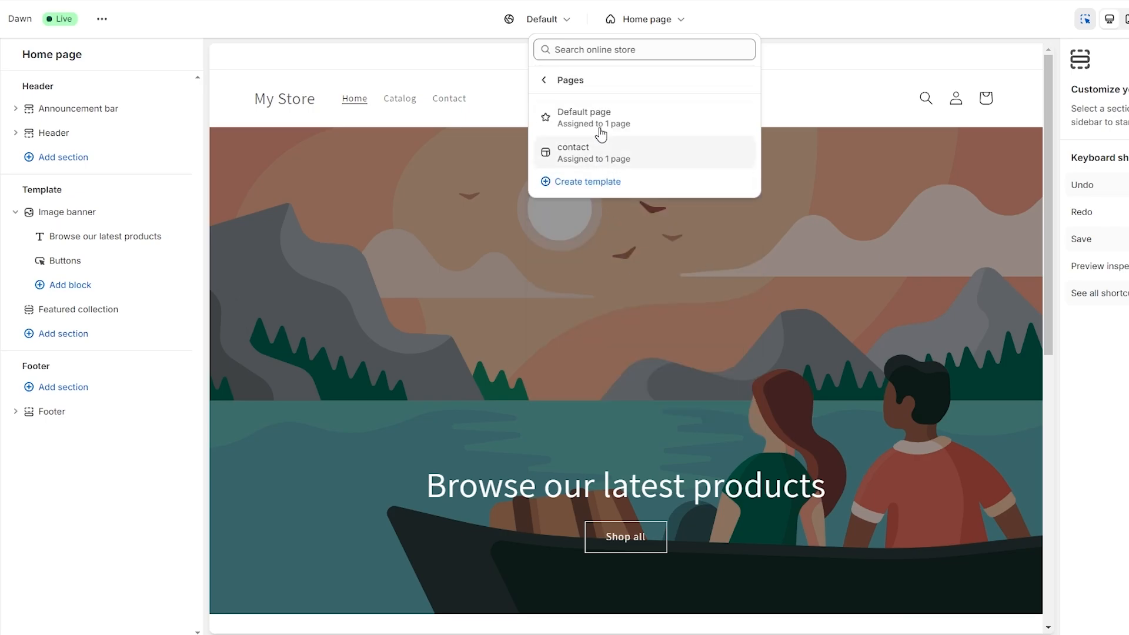
pyautogui.click(598, 183)
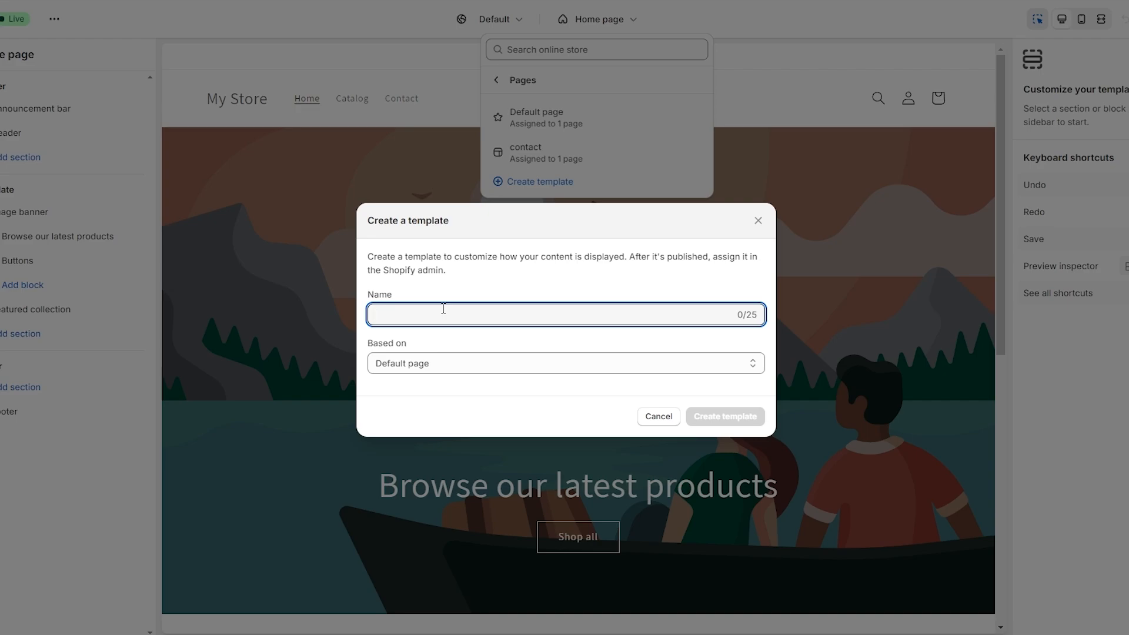
pyautogui.write('FAQ')
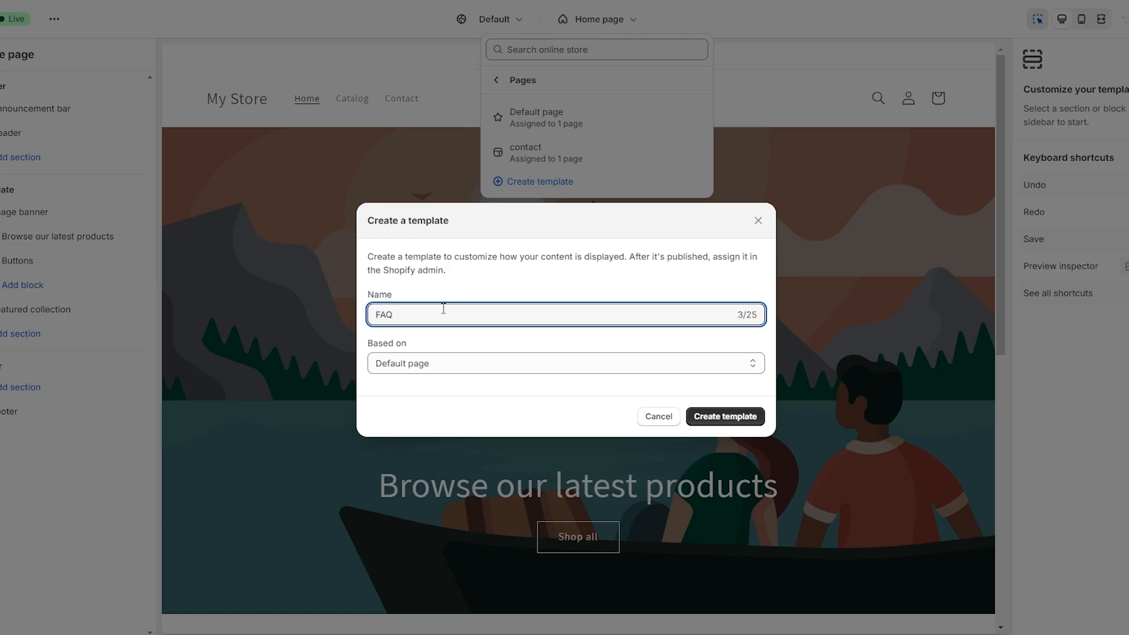
pyautogui.click(736, 416)
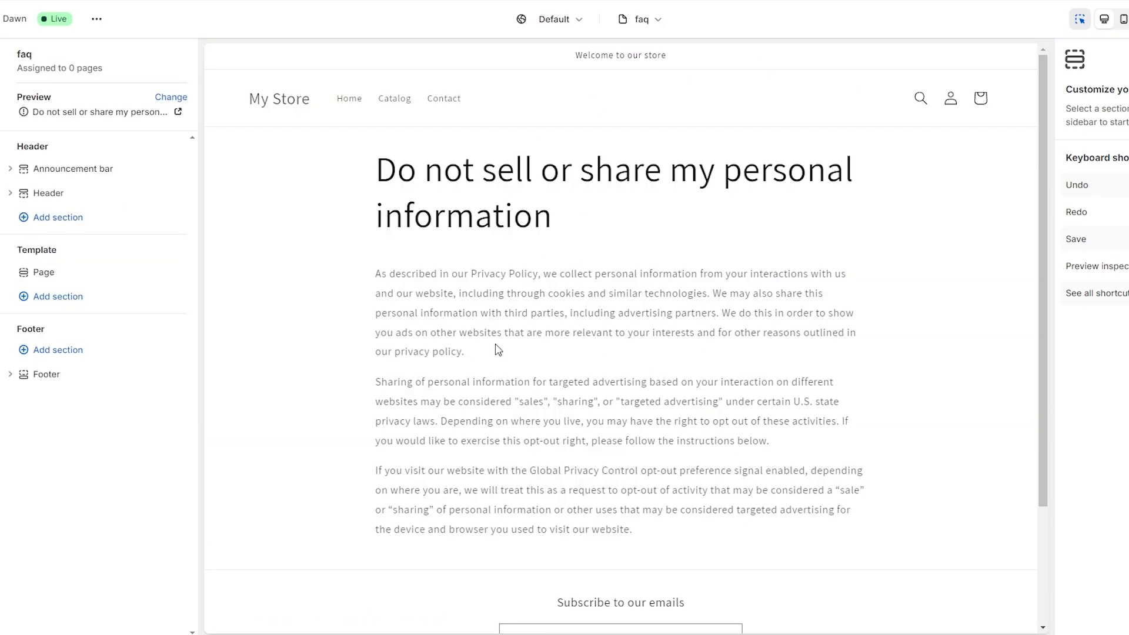
# Step: Hide the Page section that holds the privacy text in the faq template
pyautogui.click(448, 317)
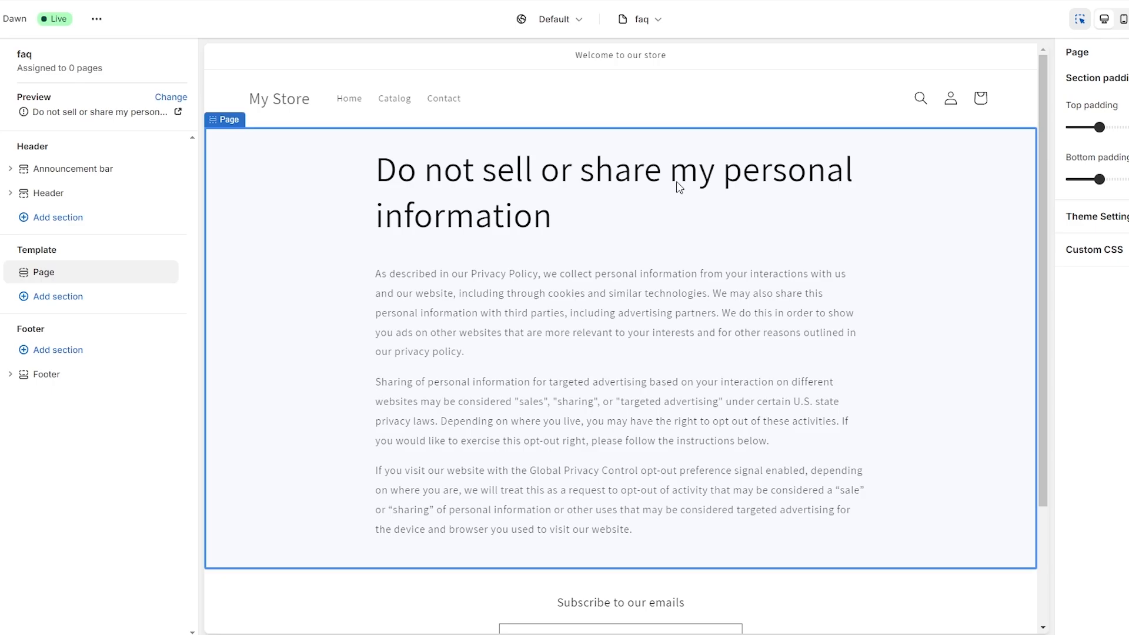
pyautogui.rightClick(445, 249)
pyautogui.press('Escape')
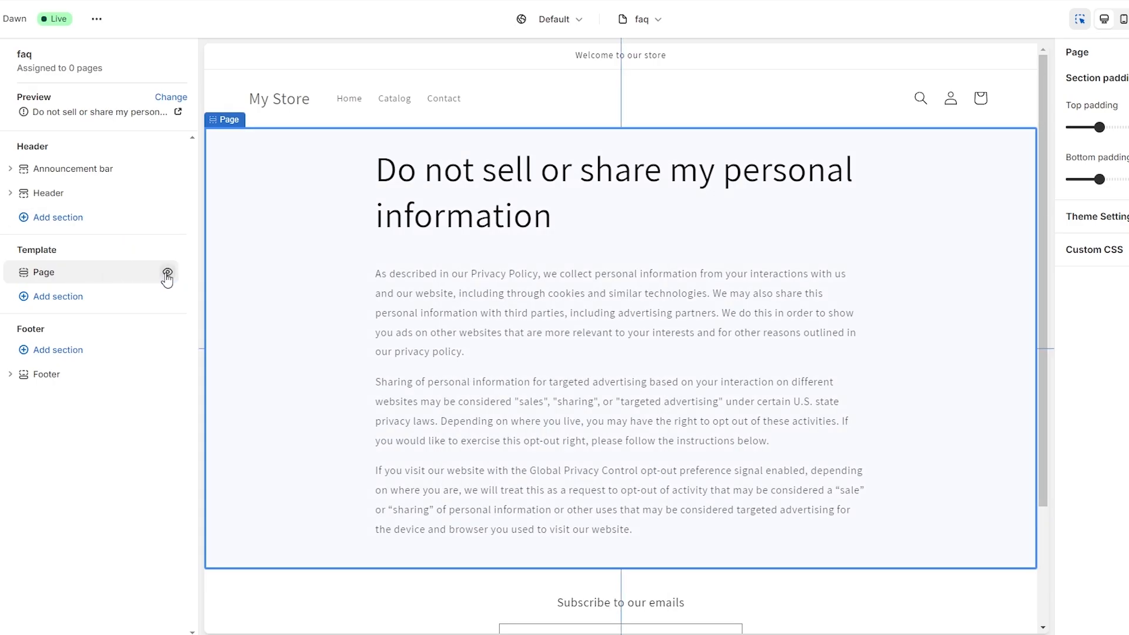
pyautogui.click(168, 273)
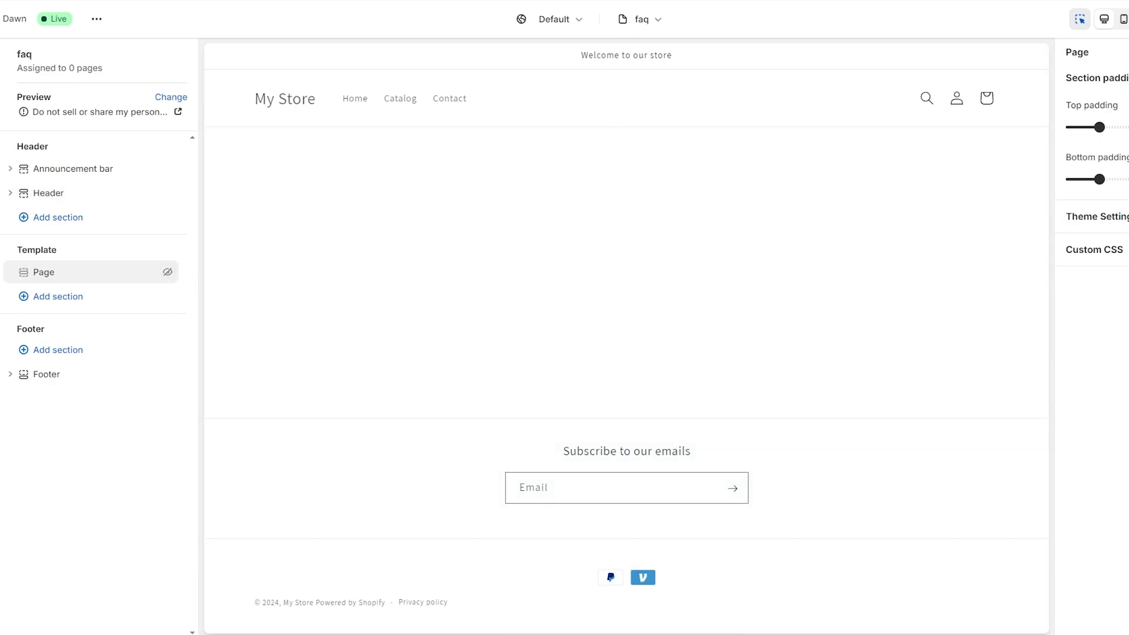
# Step: Add an Image banner section to the faq template and delete its text and Buttons blocks
pyautogui.click(67, 306)
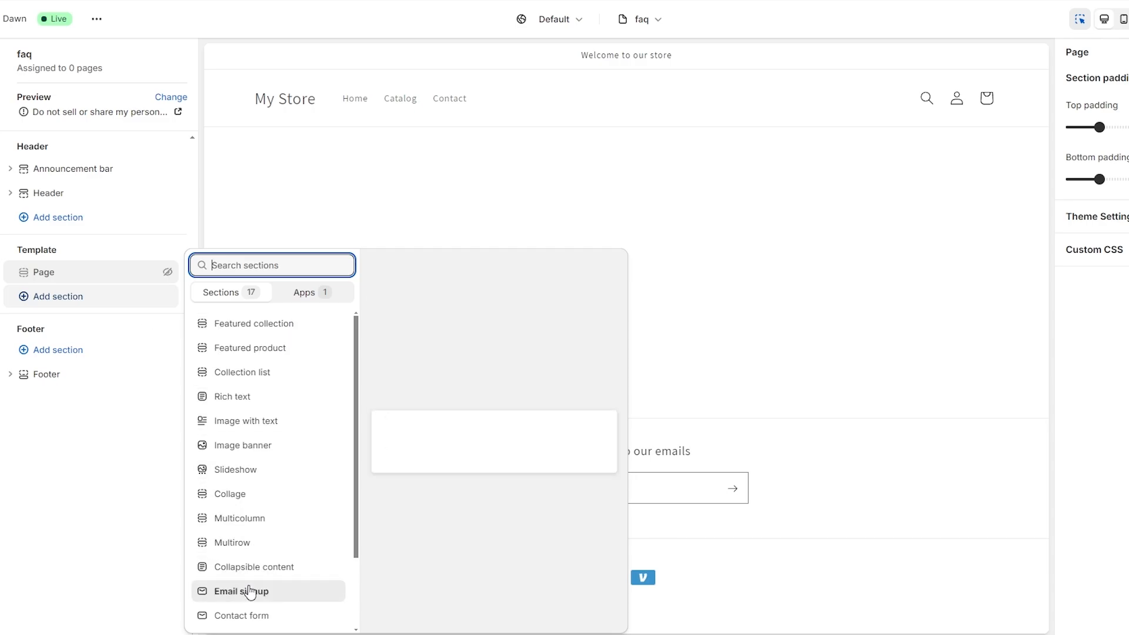
pyautogui.click(217, 446)
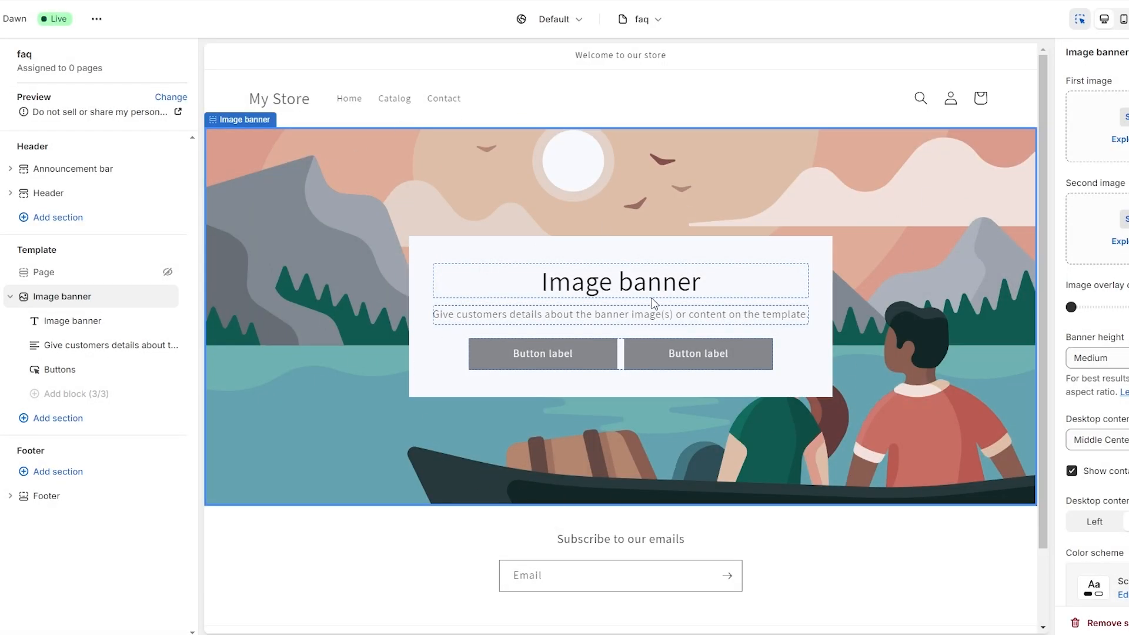
pyautogui.click(83, 350)
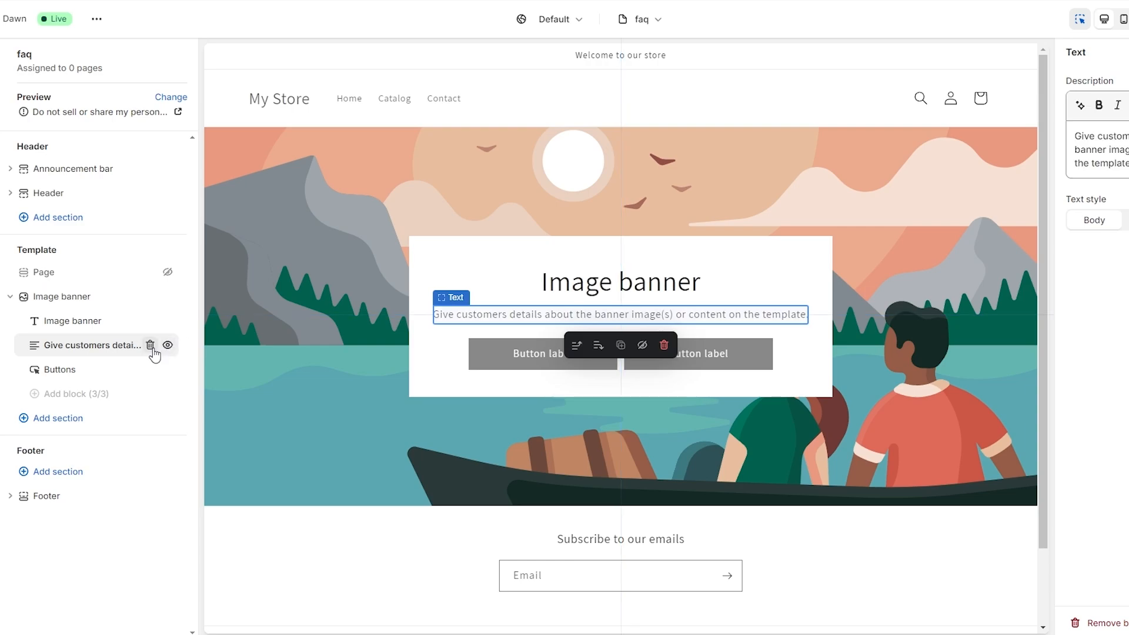
pyautogui.click(150, 347)
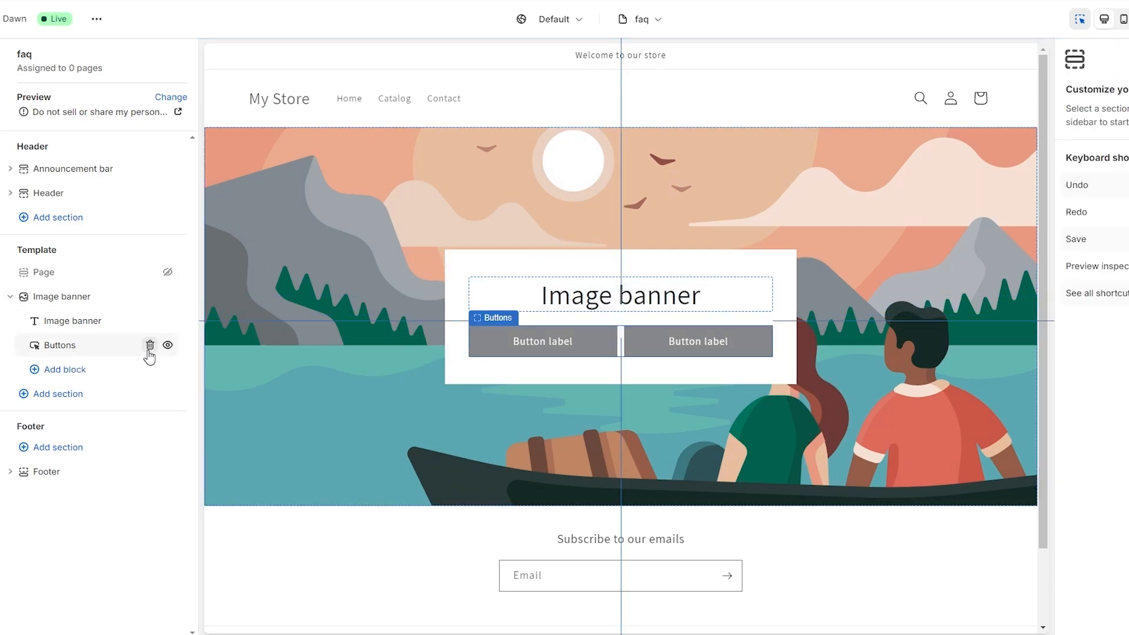
pyautogui.click(150, 347)
# Step: Turn off stacking images and showing the container on mobile for the Image banner section
pyautogui.click(753, 295)
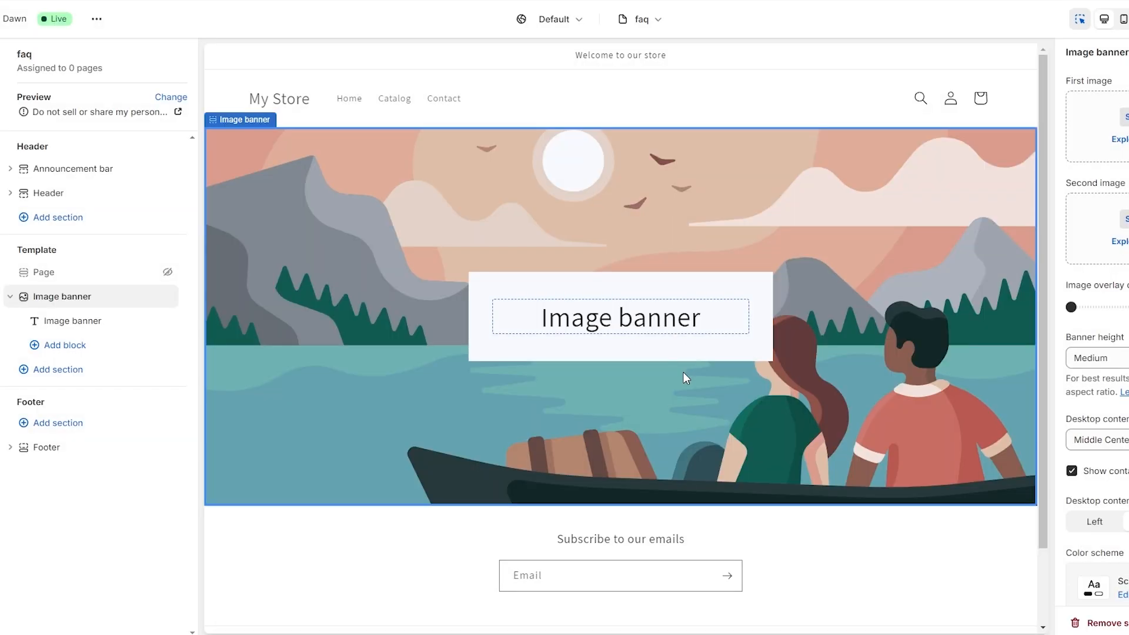
pyautogui.click(662, 319)
pyautogui.click(634, 296)
pyautogui.click(89, 322)
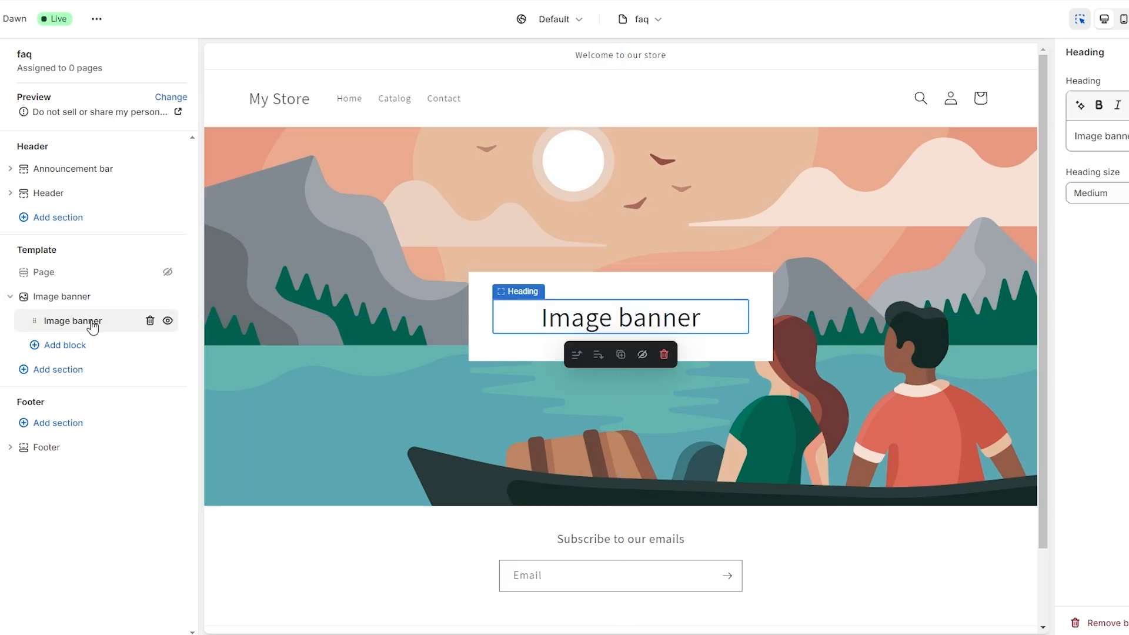
pyautogui.click(873, 271)
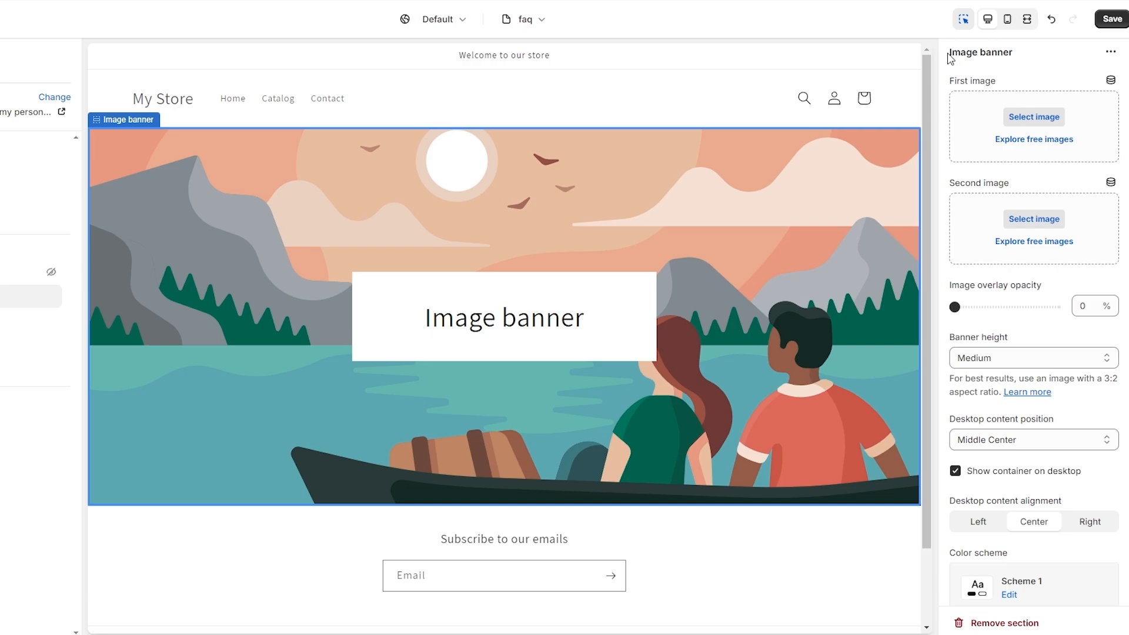
pyautogui.moveTo(951, 52); pyautogui.dragTo(1016, 57)
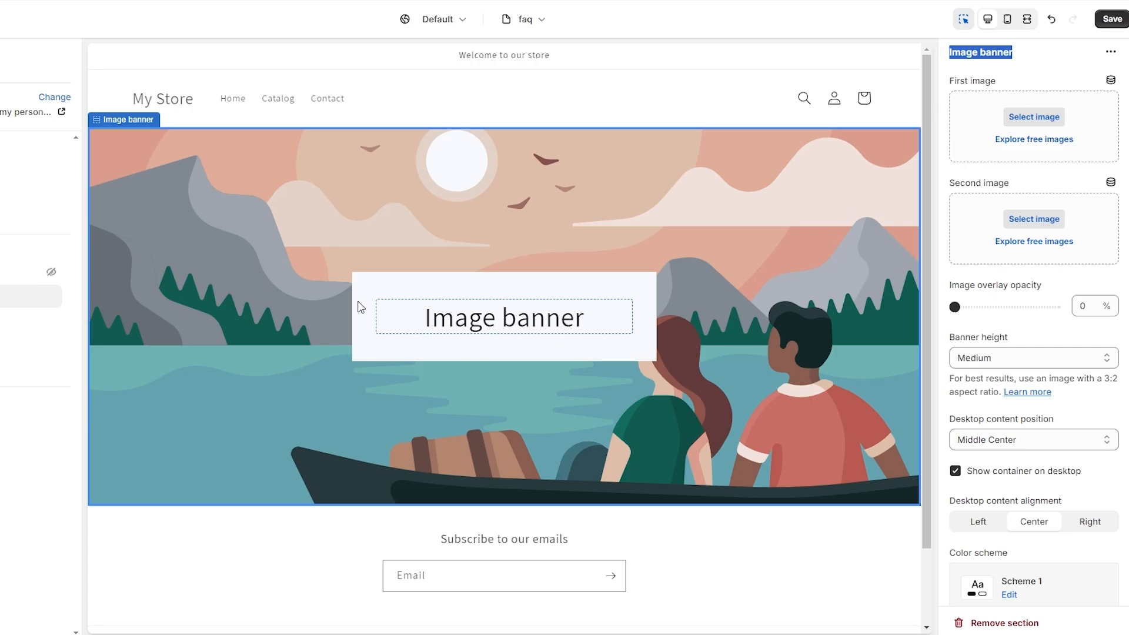
pyautogui.scroll(-3, 1020, 294)
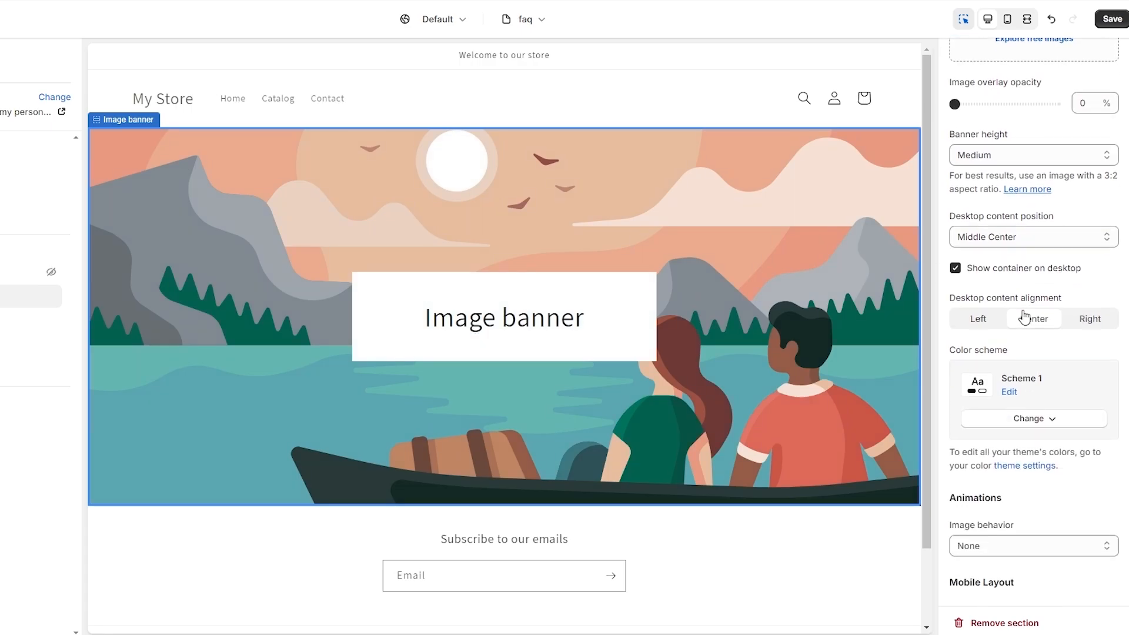
pyautogui.scroll(-3, 1082, 435)
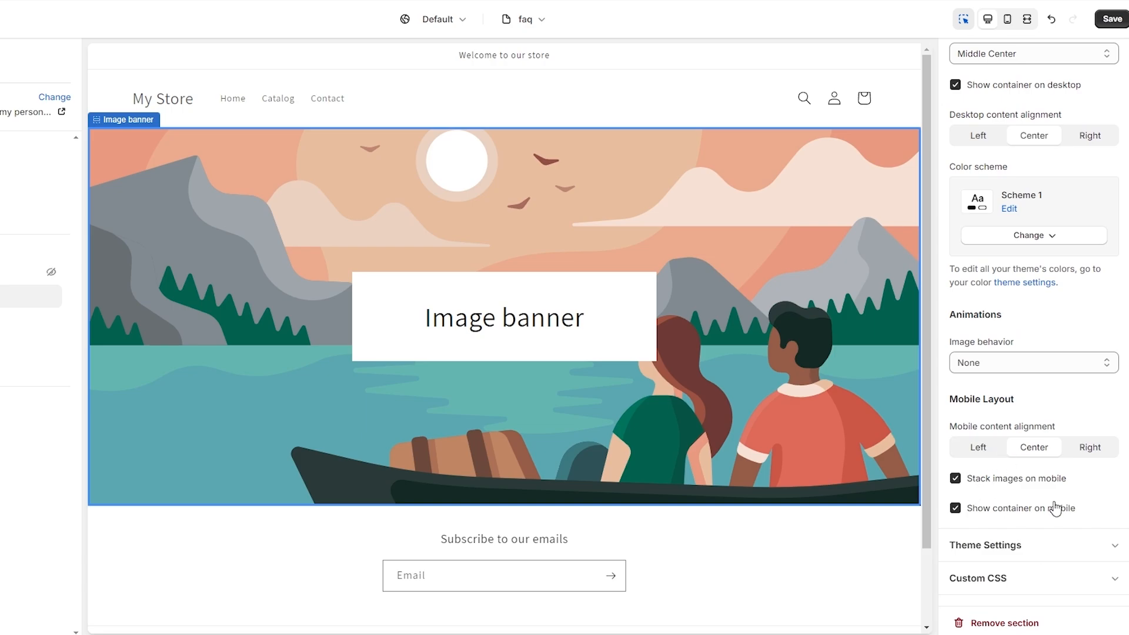
pyautogui.click(1026, 510)
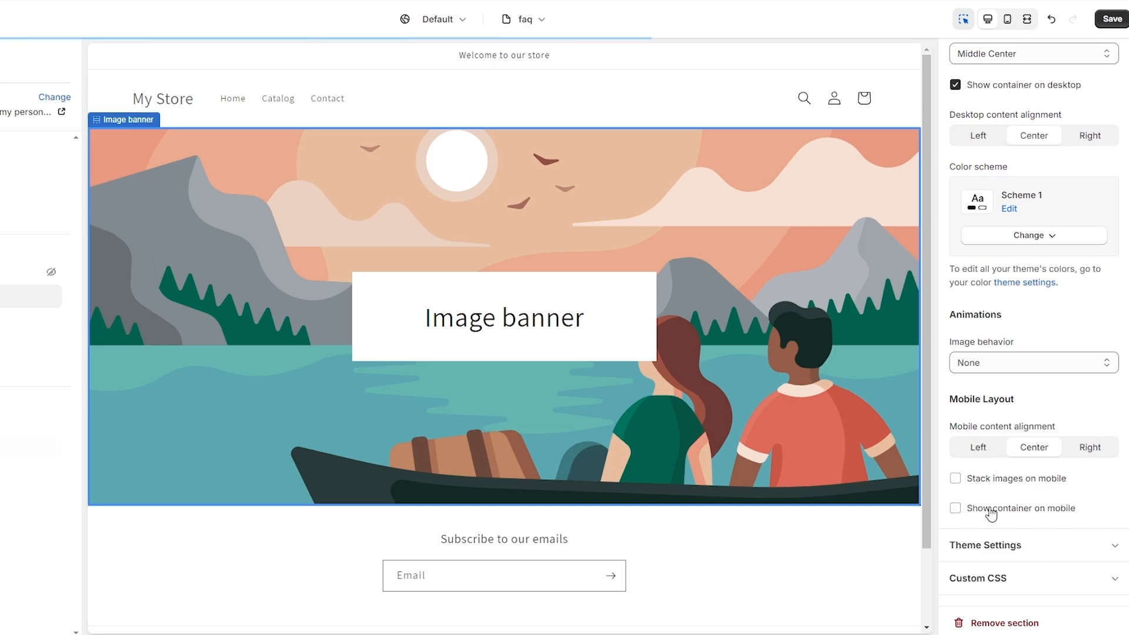
# Step: Re-enable stacking images on mobile for the Image banner and turn off its container on both mobile and desktop
pyautogui.click(1000, 508)
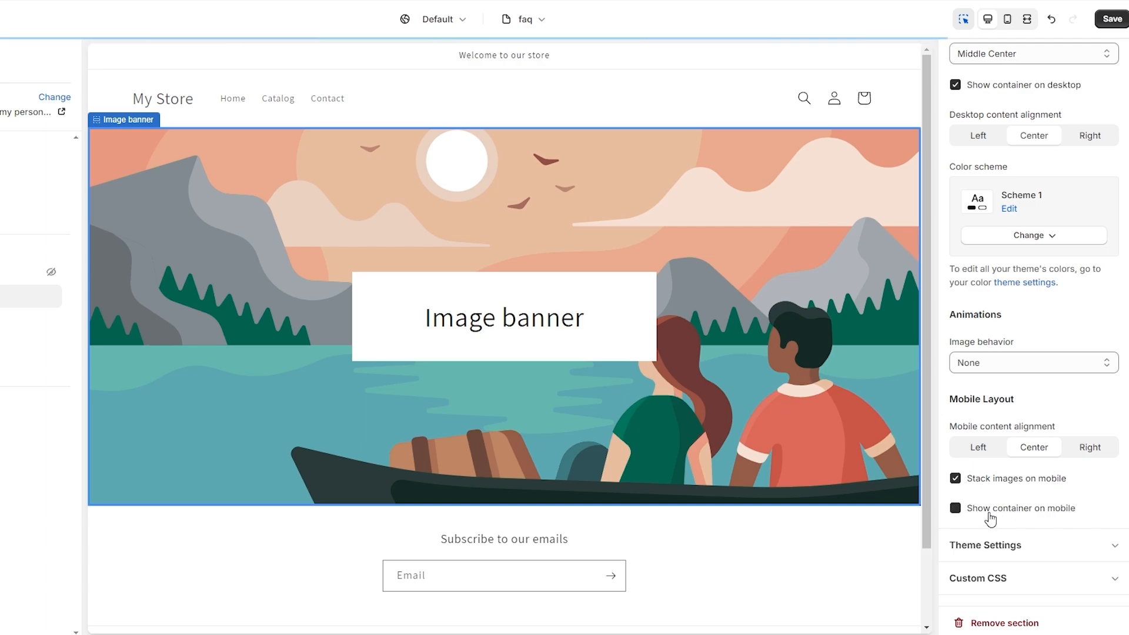
pyautogui.click(998, 512)
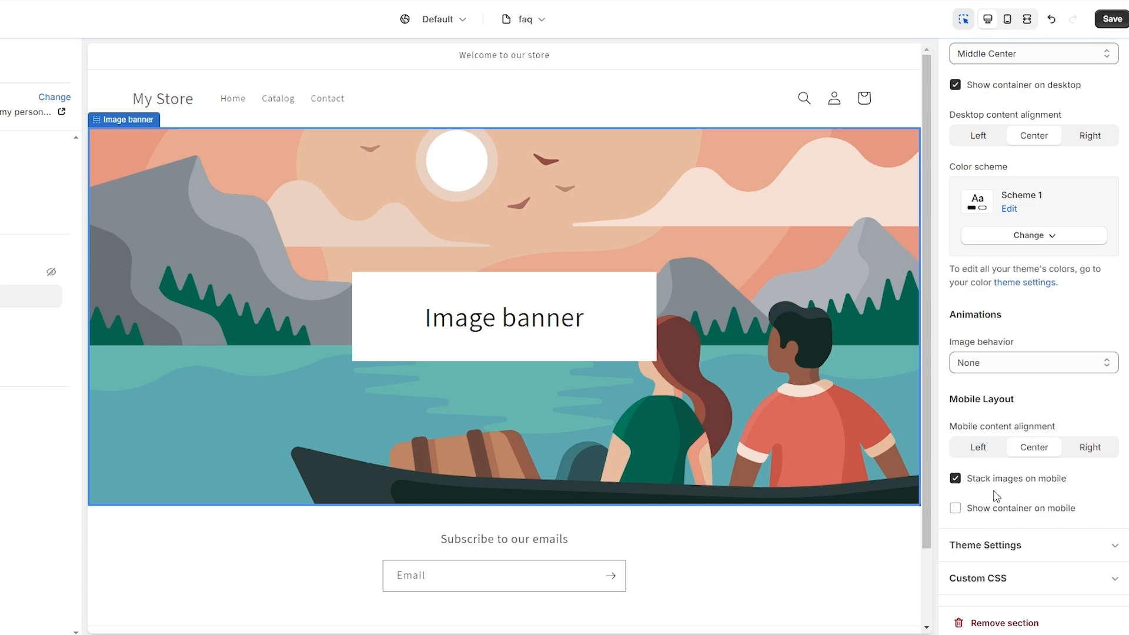
pyautogui.scroll(5, 1021, 345)
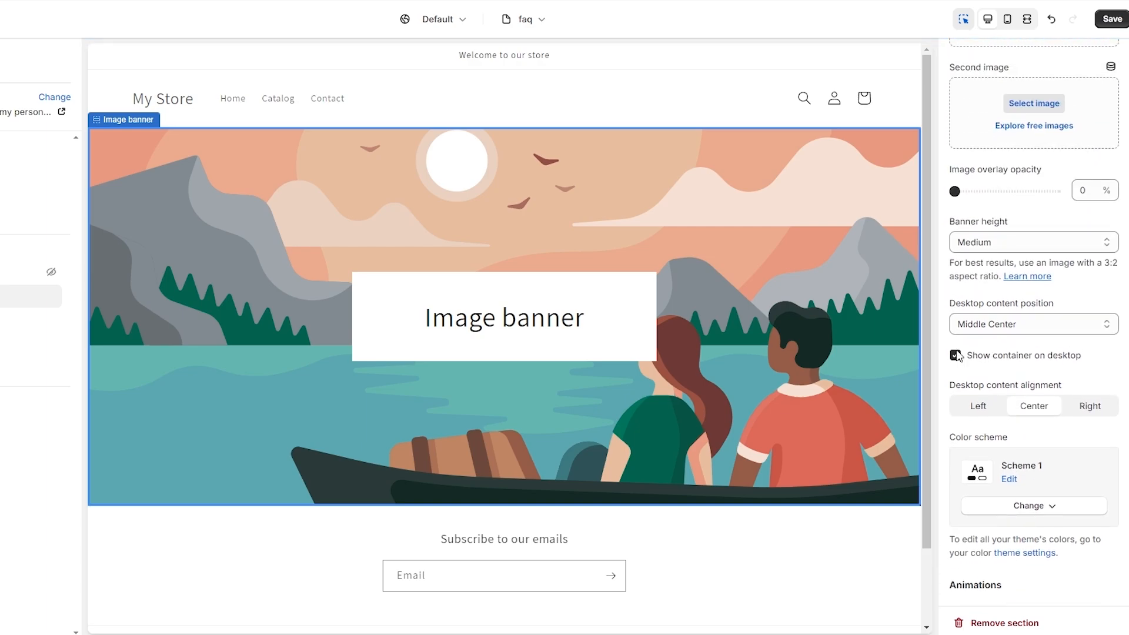
pyautogui.click(999, 362)
pyautogui.scroll(-5, 1076, 422)
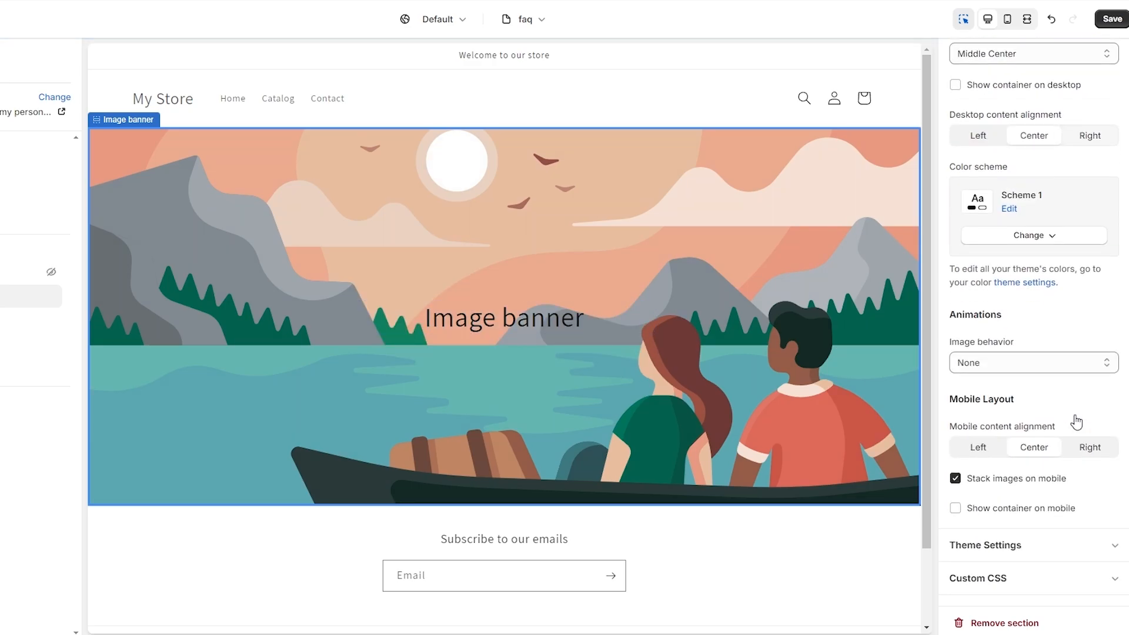
# Step: Set the Image banner section's banner height to Small
pyautogui.scroll(7, 1060, 453)
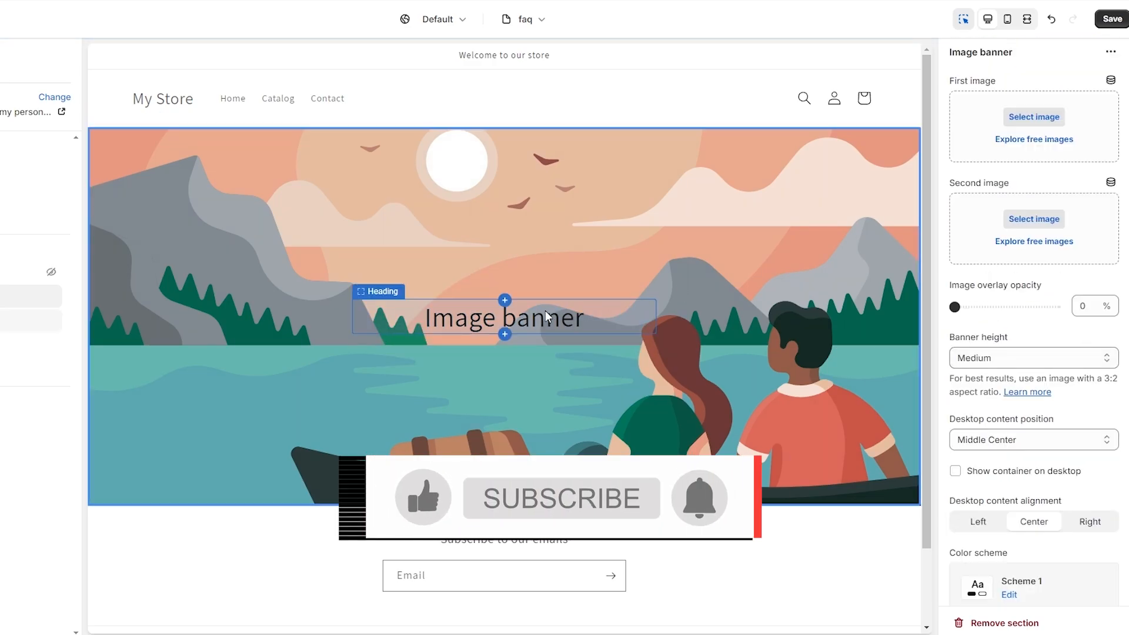
pyautogui.click(1033, 362)
pyautogui.click(1029, 393)
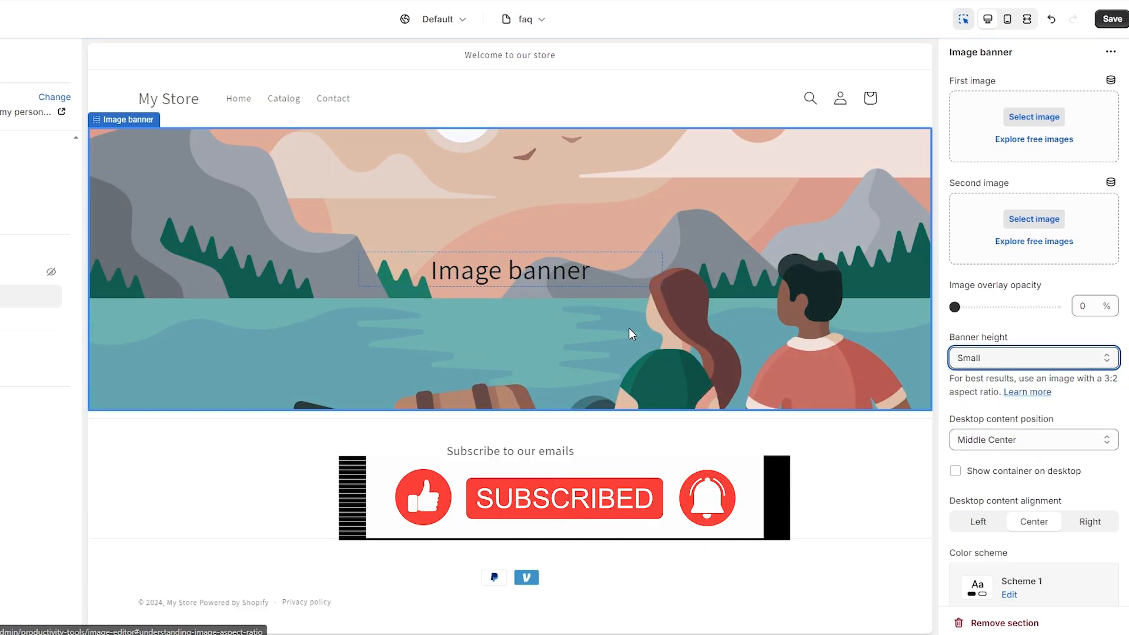
# Step: Replace the text of the banner's heading with FAQ
pyautogui.click(553, 272)
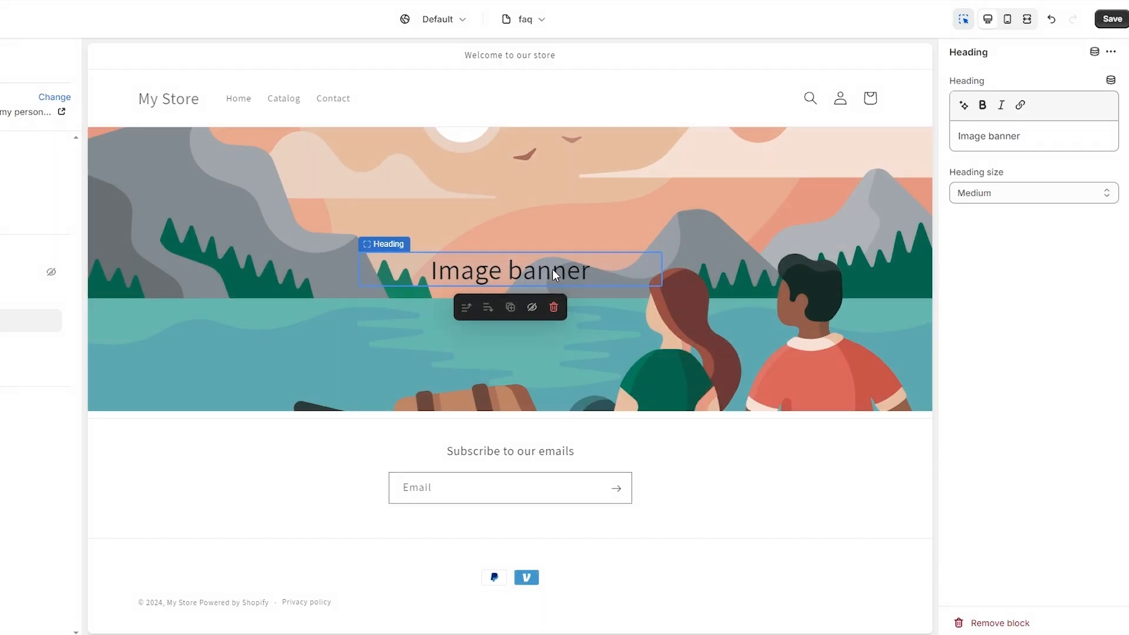
pyautogui.tripleClick(1009, 137)
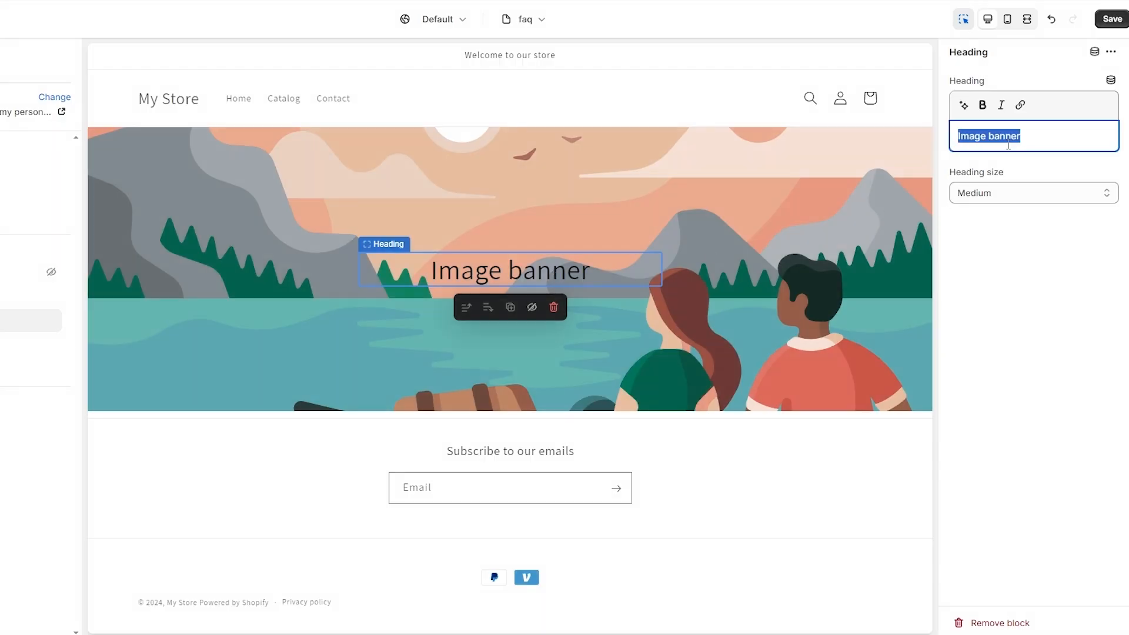
pyautogui.write('FAQ')
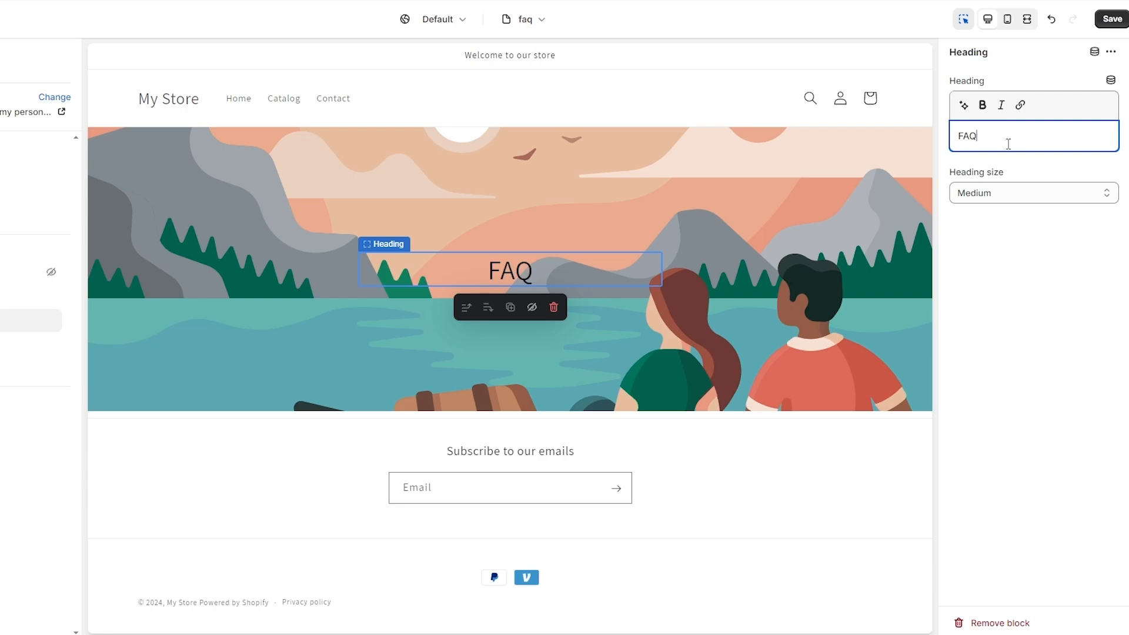
pyautogui.click(1006, 258)
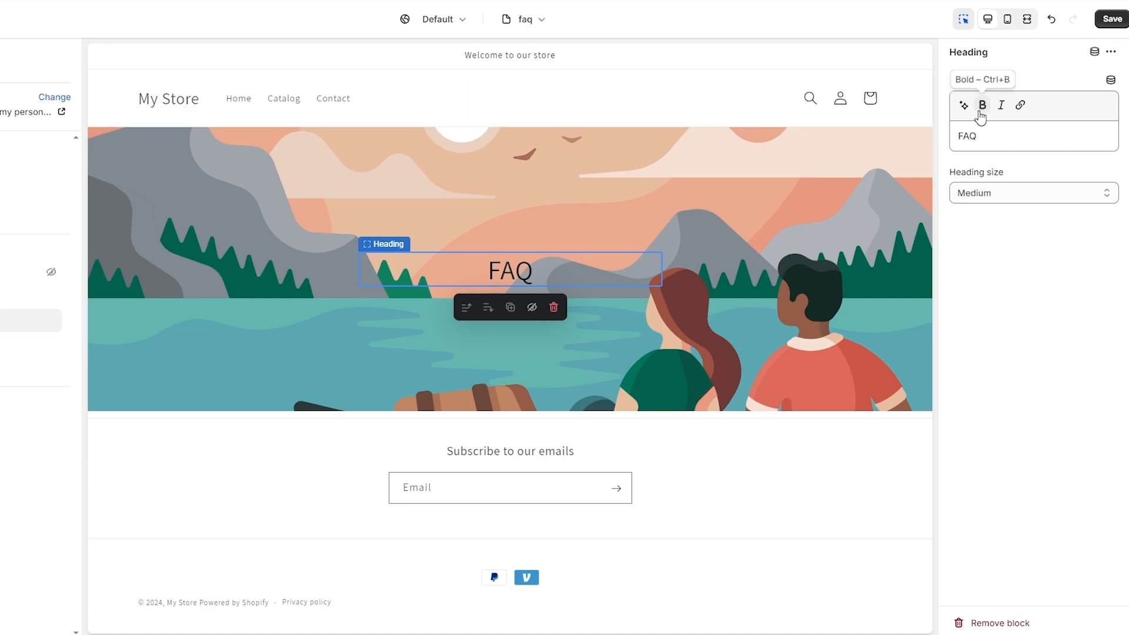
# Step: Make the FAQ heading bold and set its heading size to Extra large
pyautogui.hotkey('ctrl', 'a')
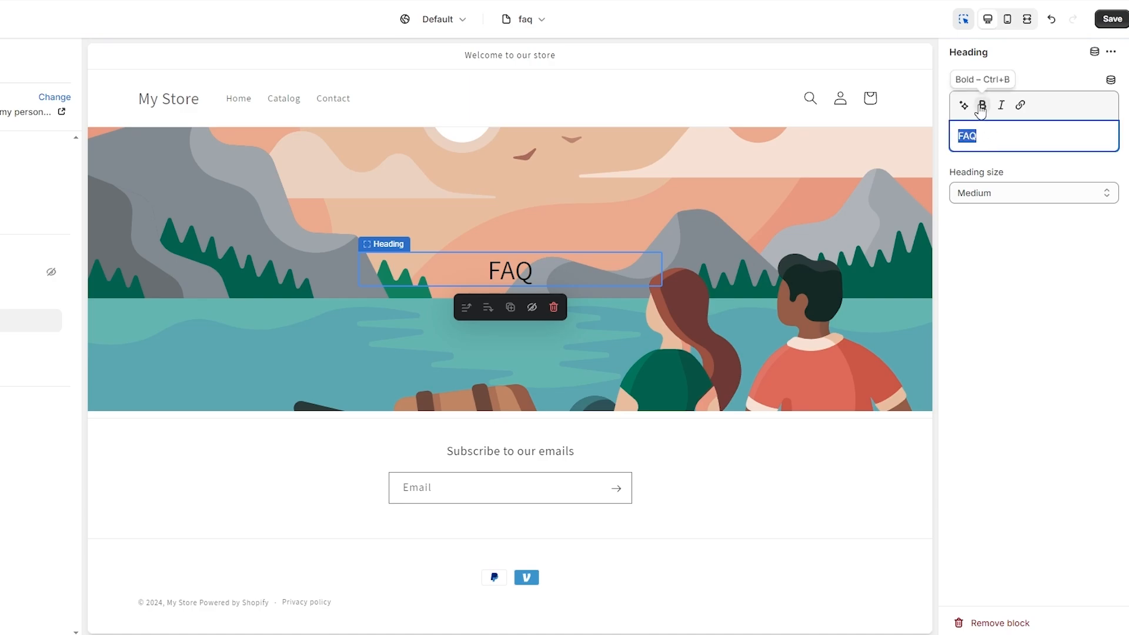
pyautogui.click(982, 106)
pyautogui.click(1009, 196)
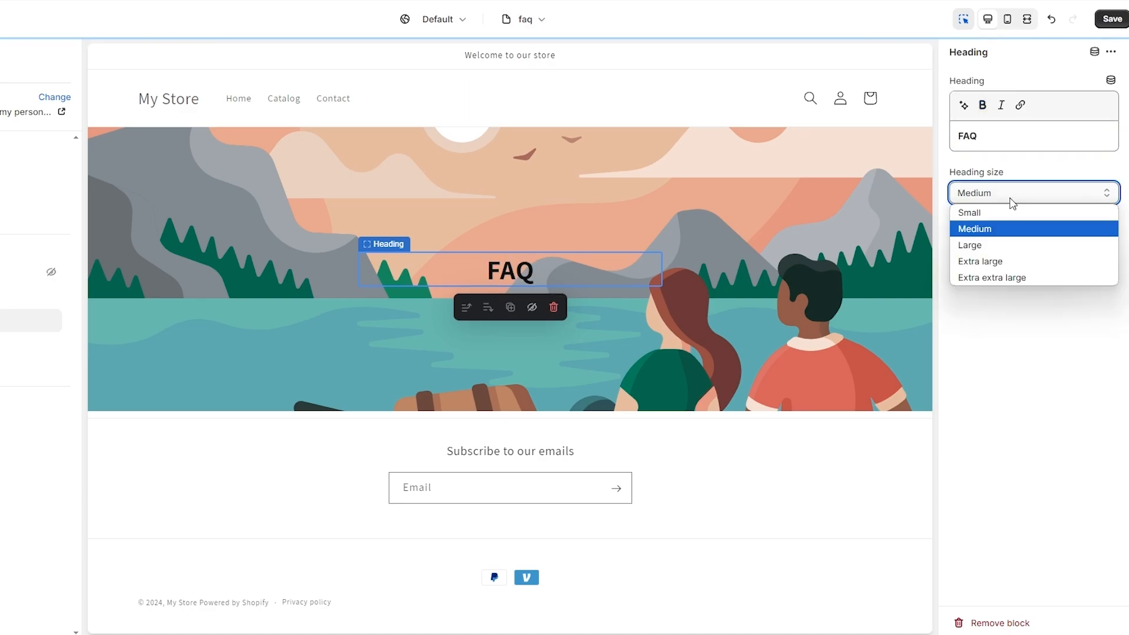
pyautogui.click(1011, 242)
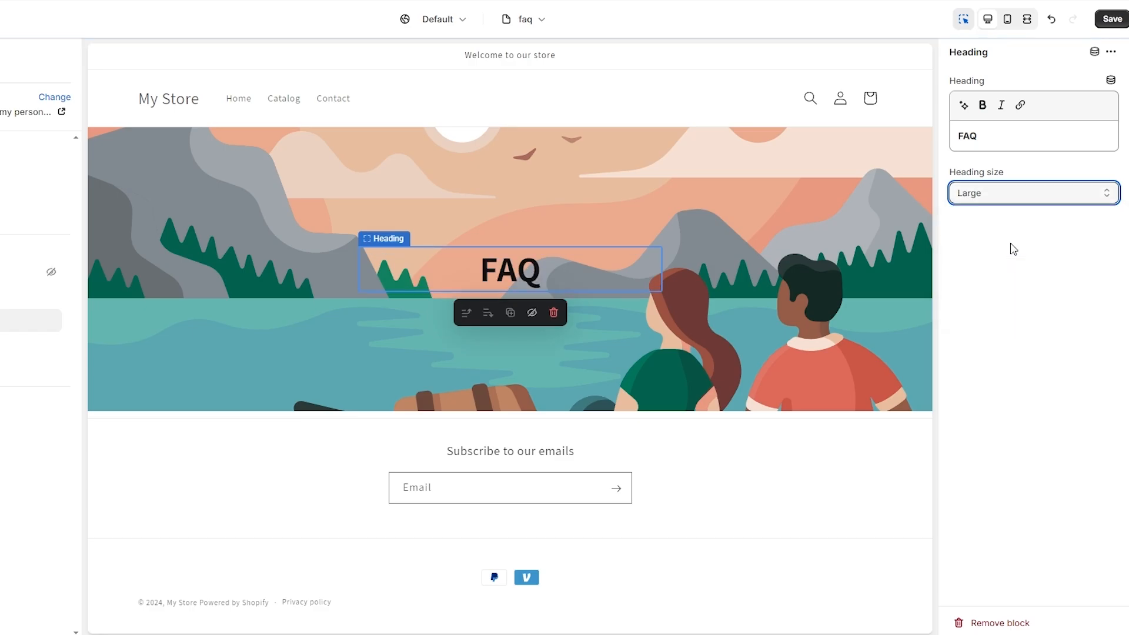
pyautogui.click(1019, 193)
pyautogui.click(1006, 260)
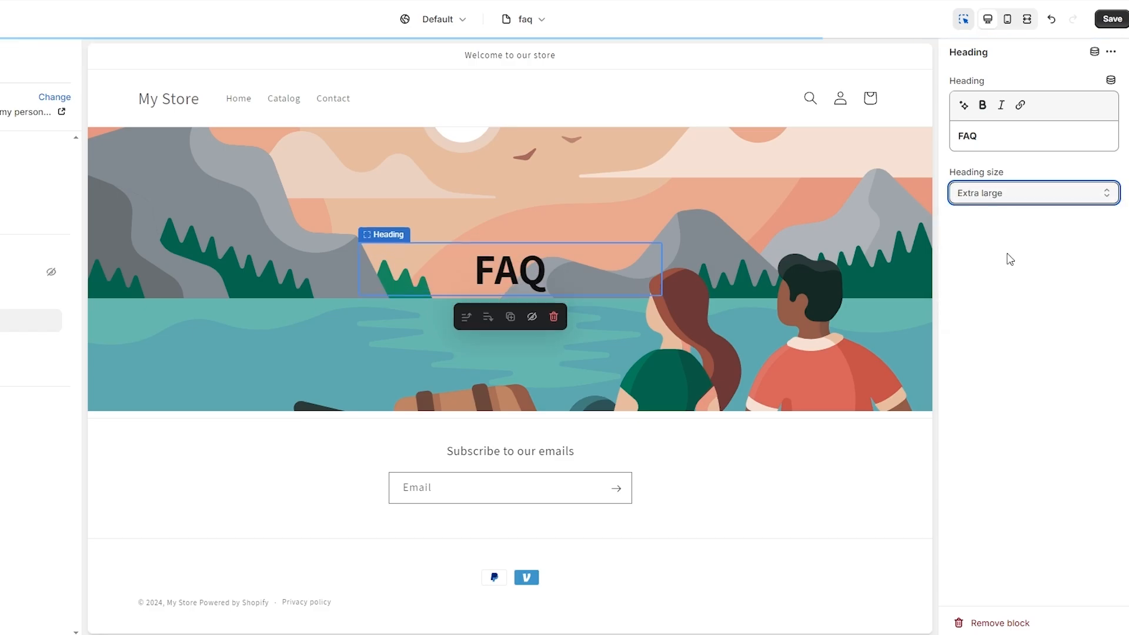
# Step: Open the free image library for the Image banner section's first image
pyautogui.click(725, 284)
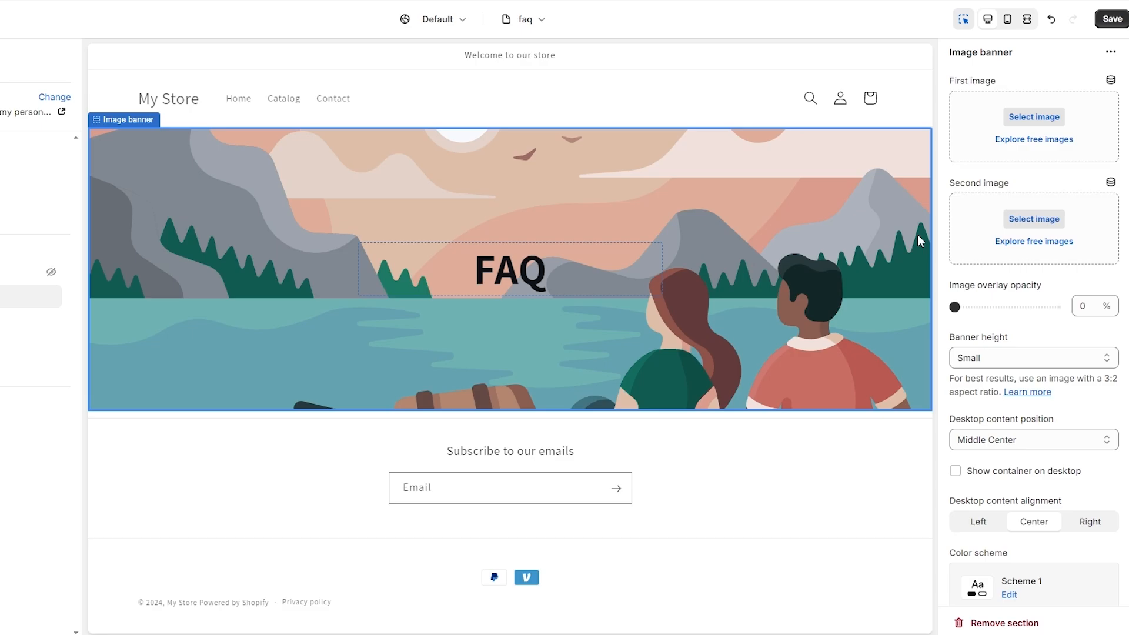
pyautogui.click(1036, 121)
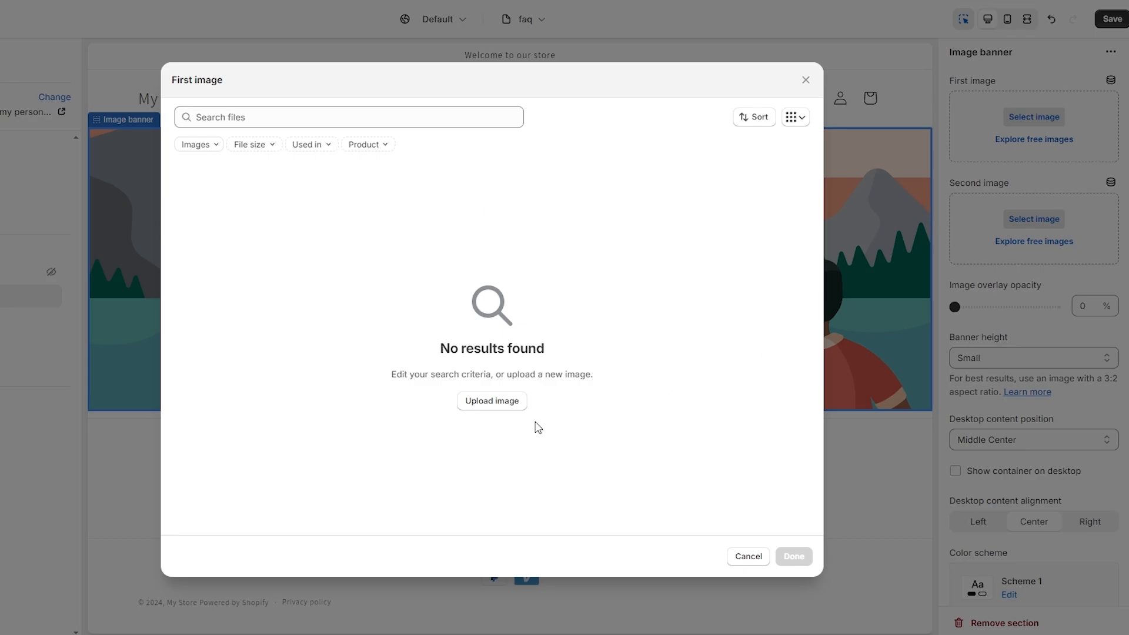
pyautogui.click(742, 556)
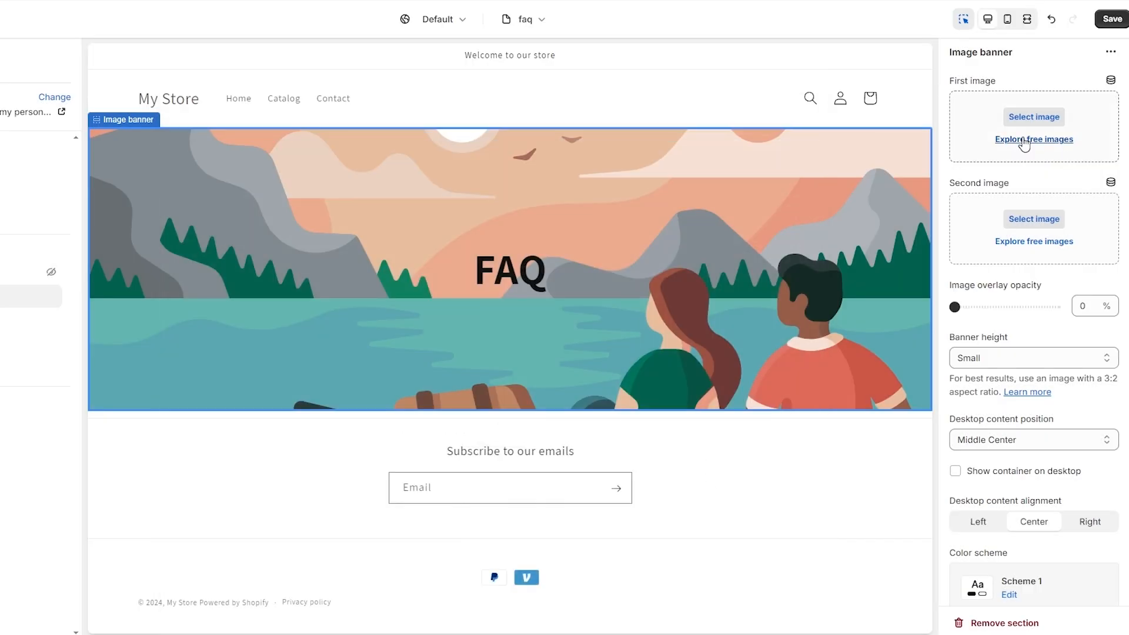
pyautogui.click(1034, 139)
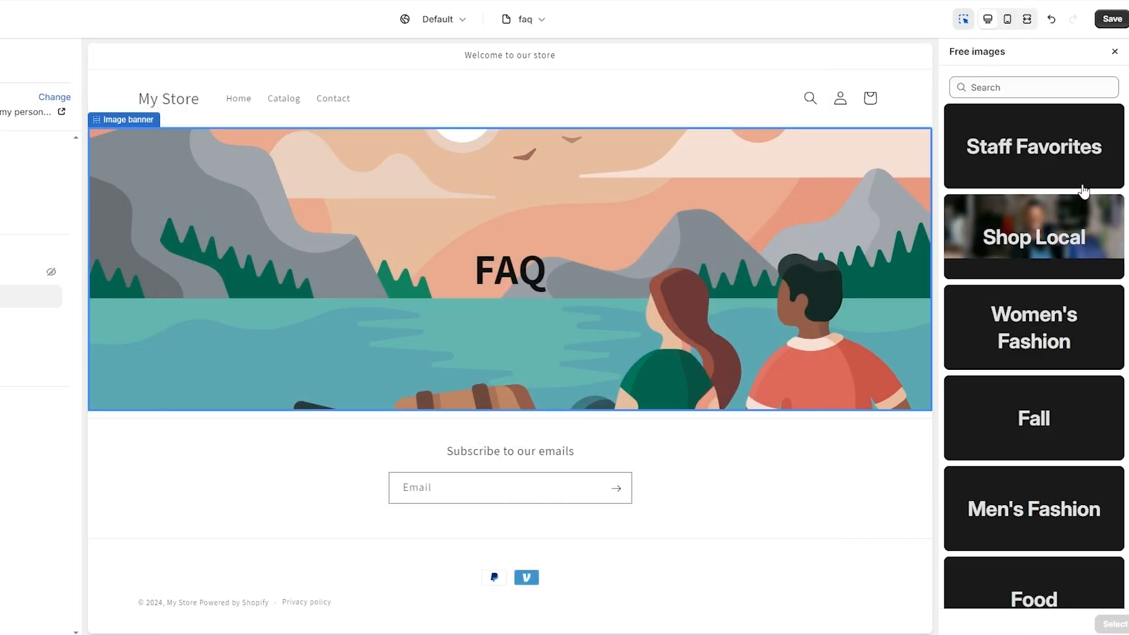
# Step: Try the purple and blue shoelaces photo from Staff Favorites as the banner image and return to the image categories
pyautogui.click(1071, 169)
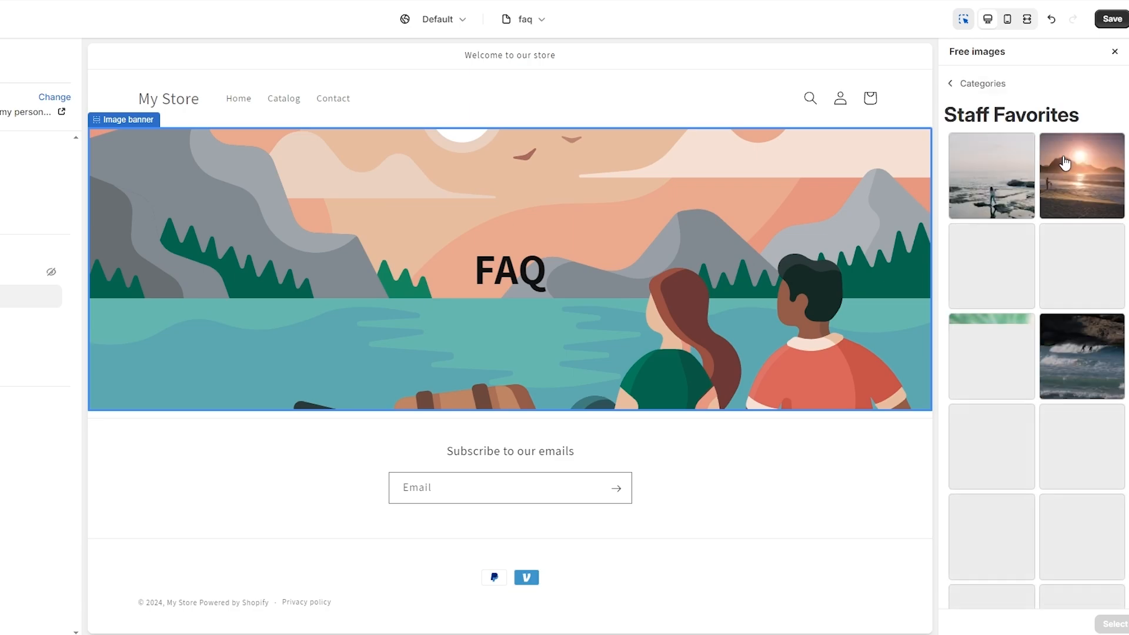
pyautogui.scroll(-10, 1064, 163)
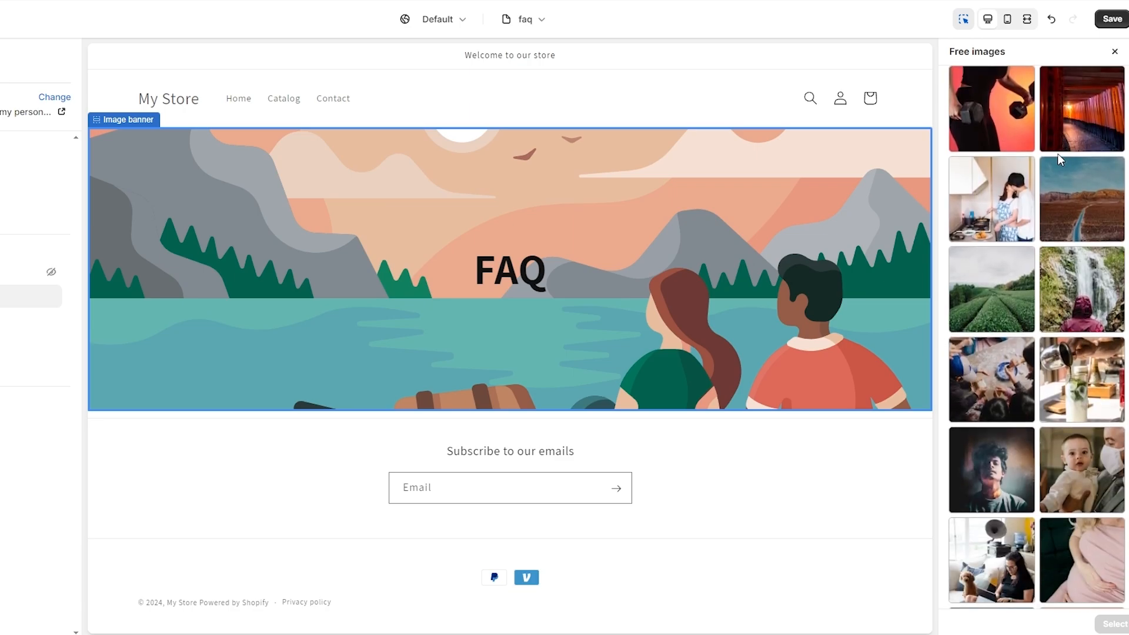
pyautogui.scroll(-4, 1061, 160)
pyautogui.scroll(-3, 1057, 156)
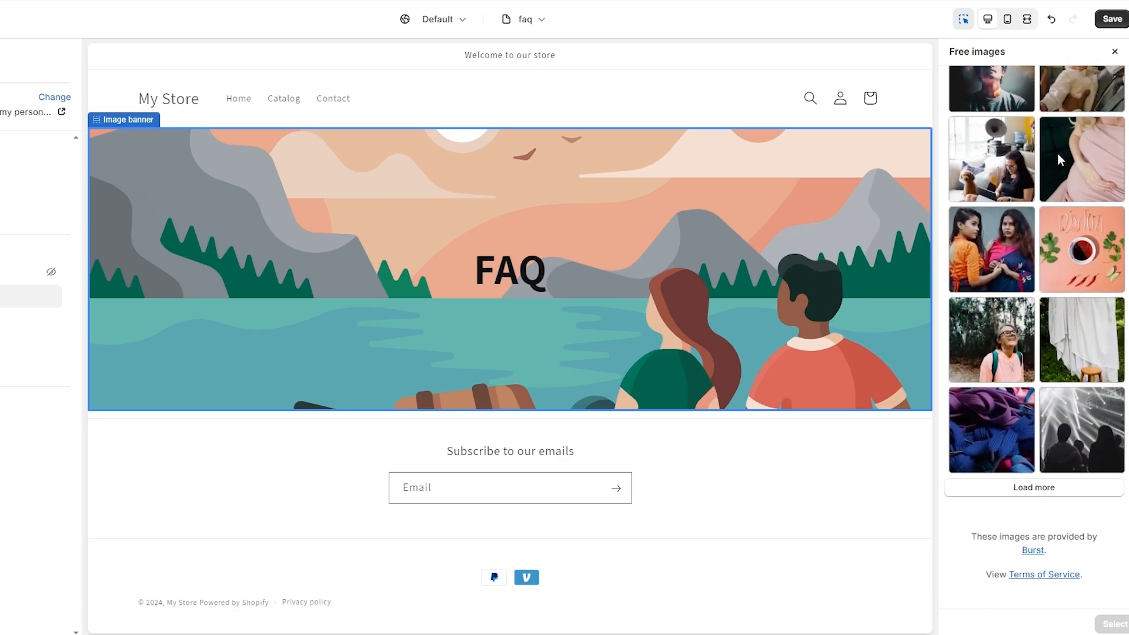
pyautogui.click(1050, 481)
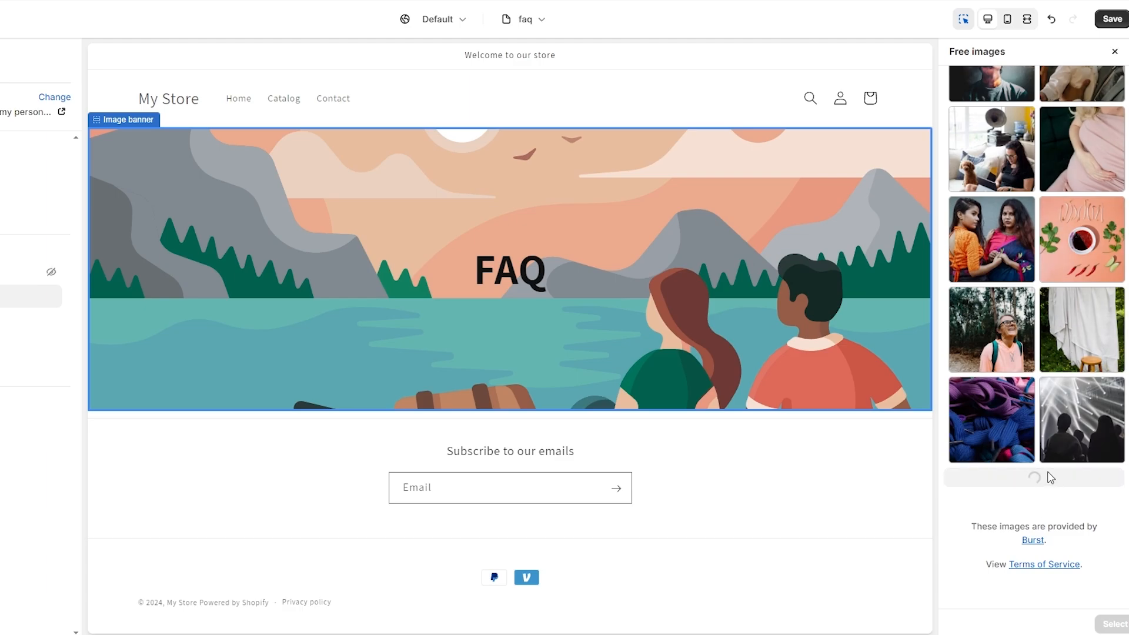
pyautogui.click(999, 431)
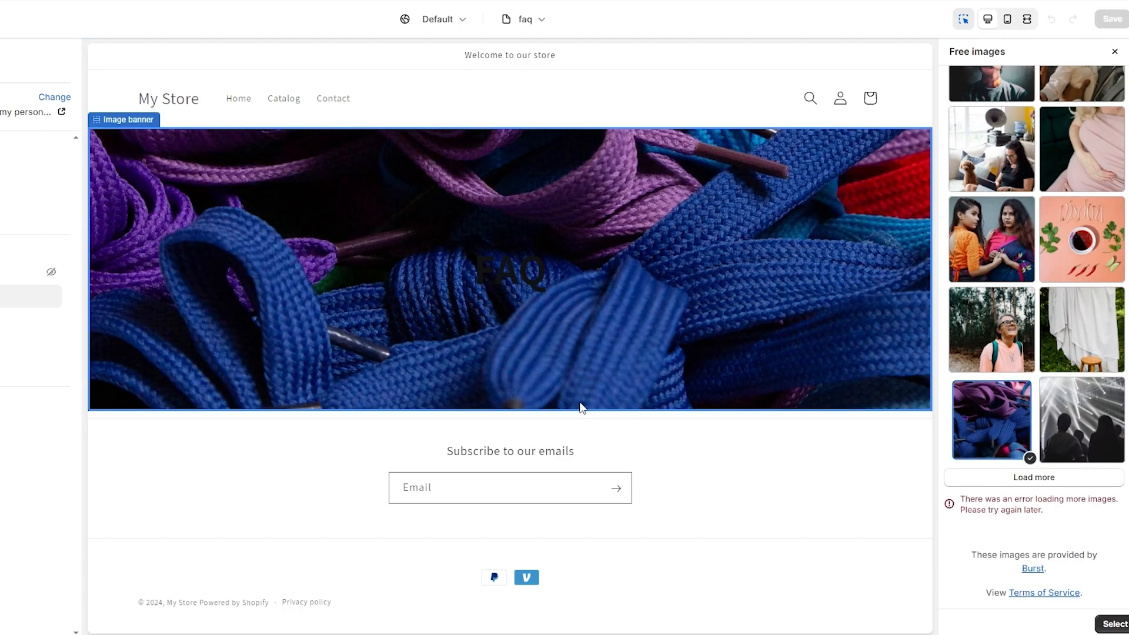
pyautogui.click(1043, 477)
pyautogui.scroll(5, 1015, 113)
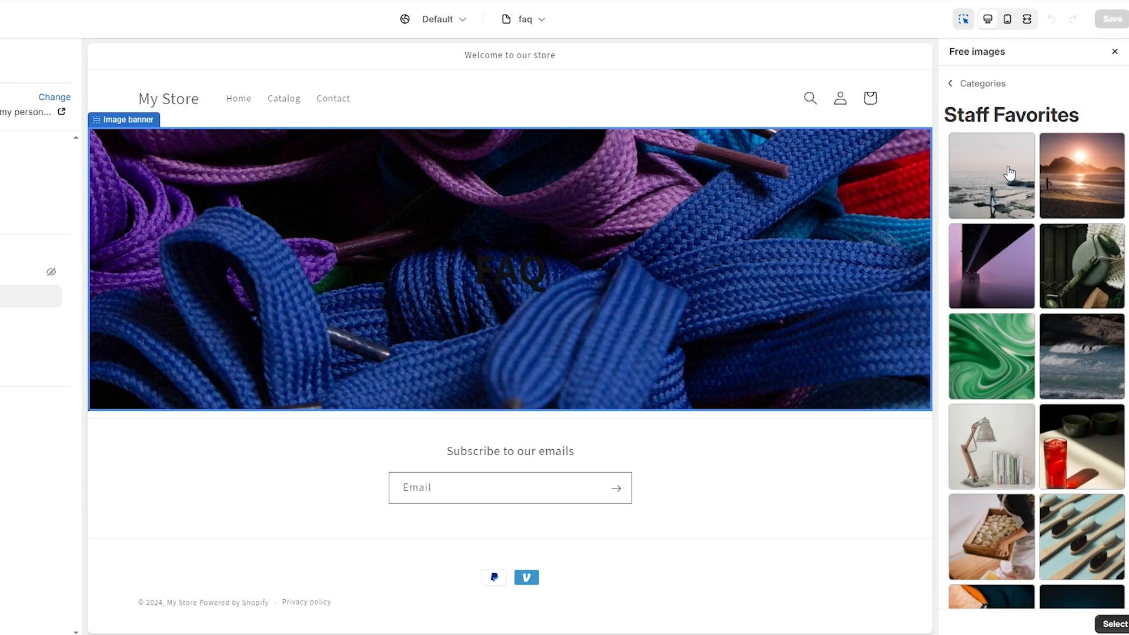
pyautogui.click(962, 82)
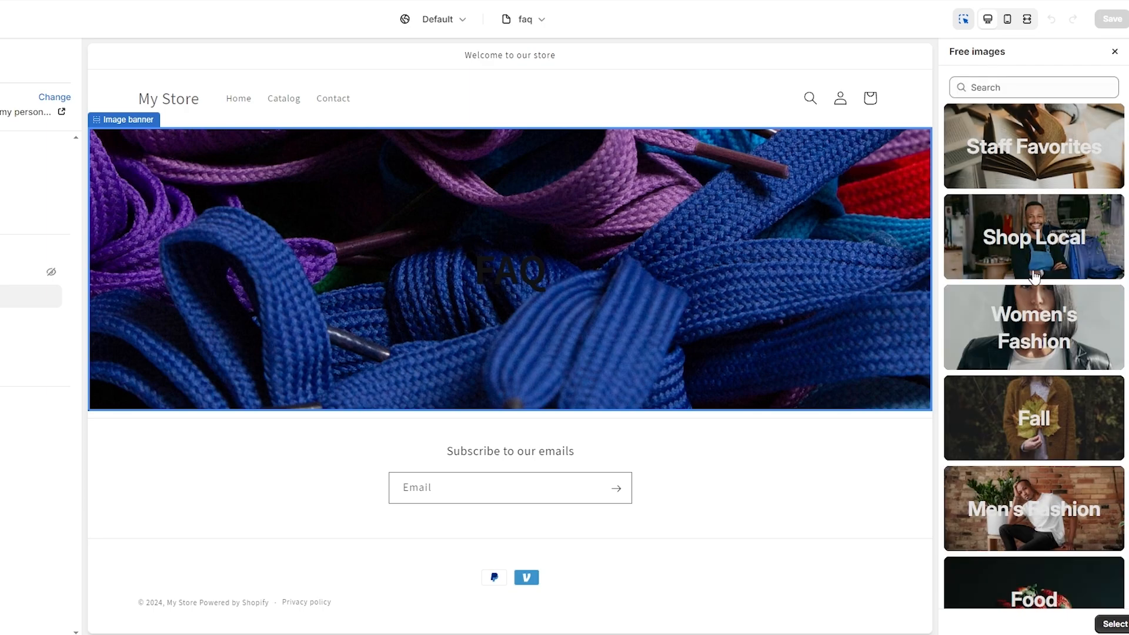
# Step: Set the banner's first image to the free flatlay-of-travel-essentials photo with the map and leather bag
pyautogui.scroll(-5, 1035, 277)
pyautogui.click(1035, 276)
pyautogui.click(992, 419)
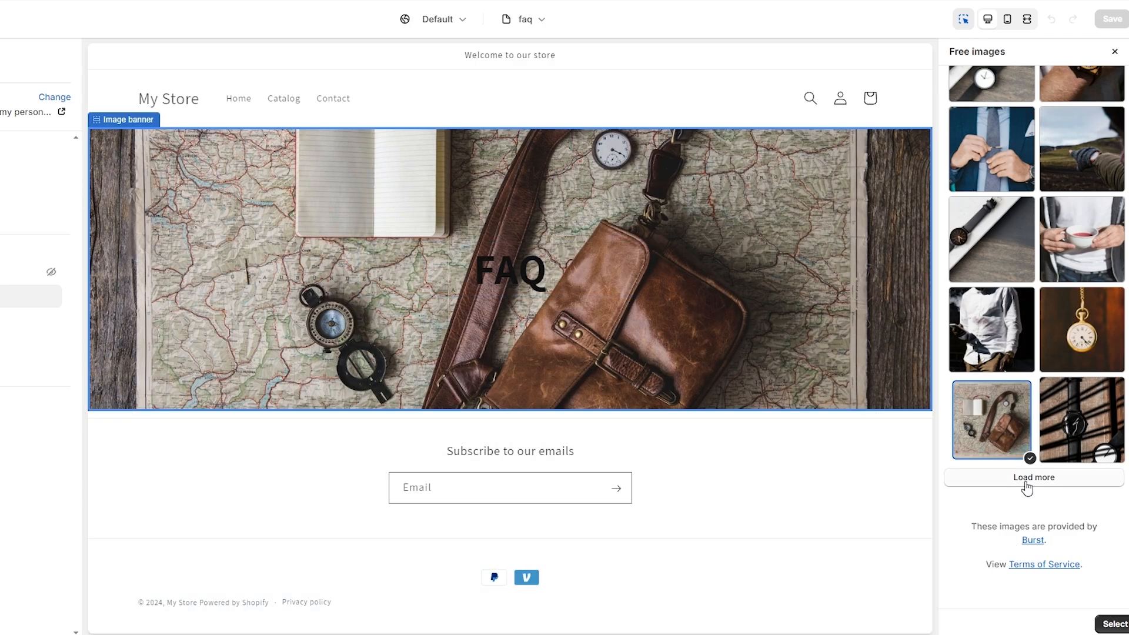
pyautogui.click(1125, 626)
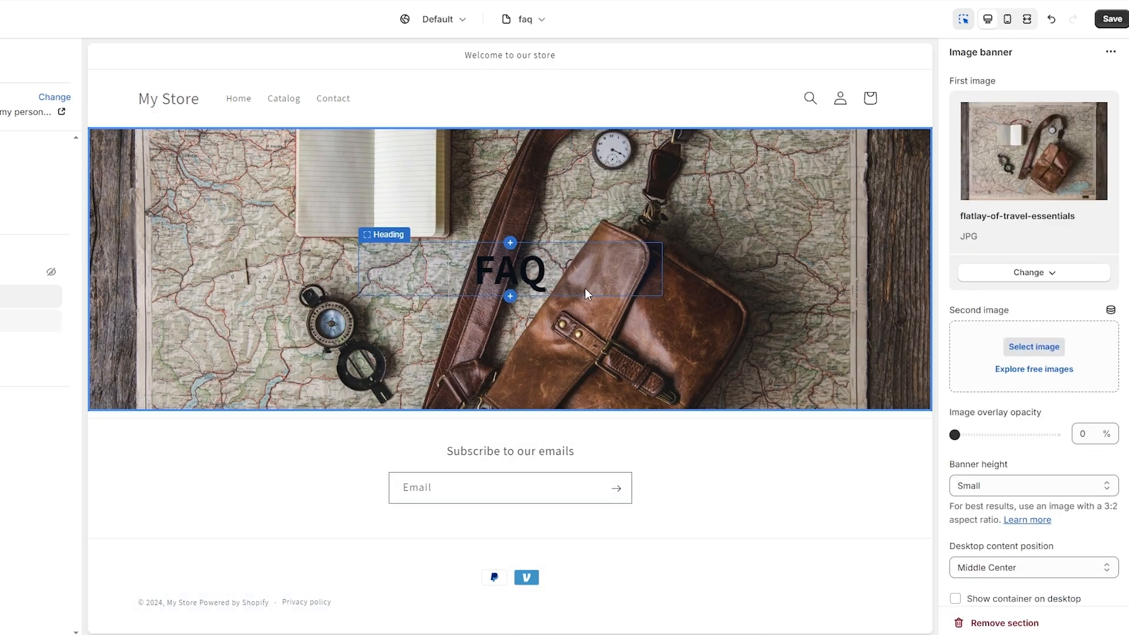
# Step: Change the Image banner section's color scheme to Scheme 4
pyautogui.click(499, 266)
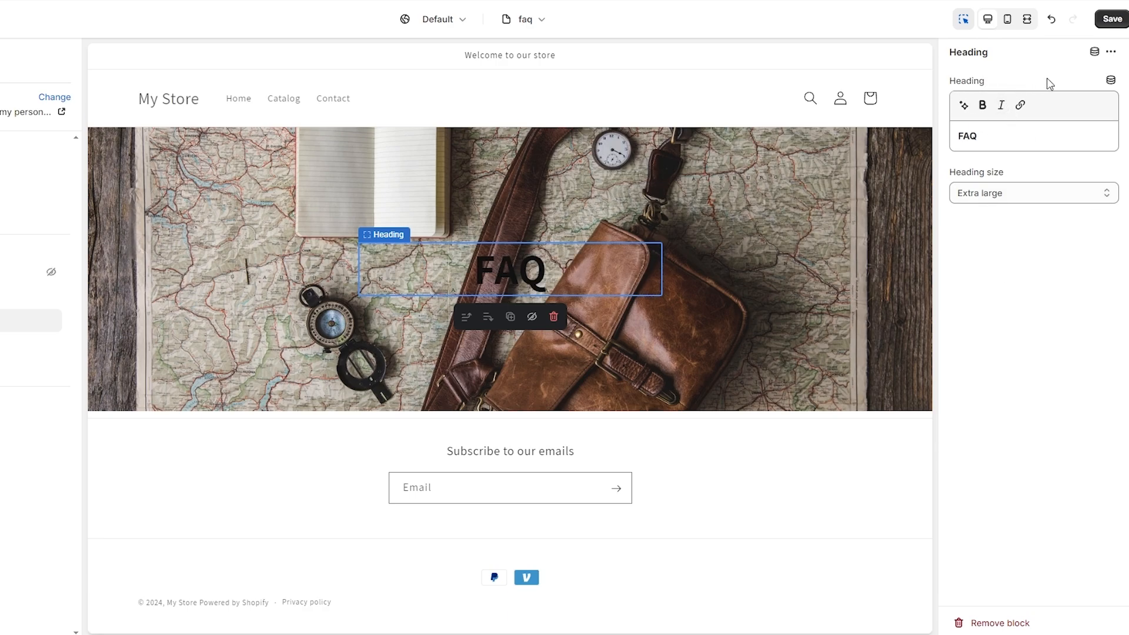
pyautogui.click(718, 335)
pyautogui.scroll(-5, 1085, 312)
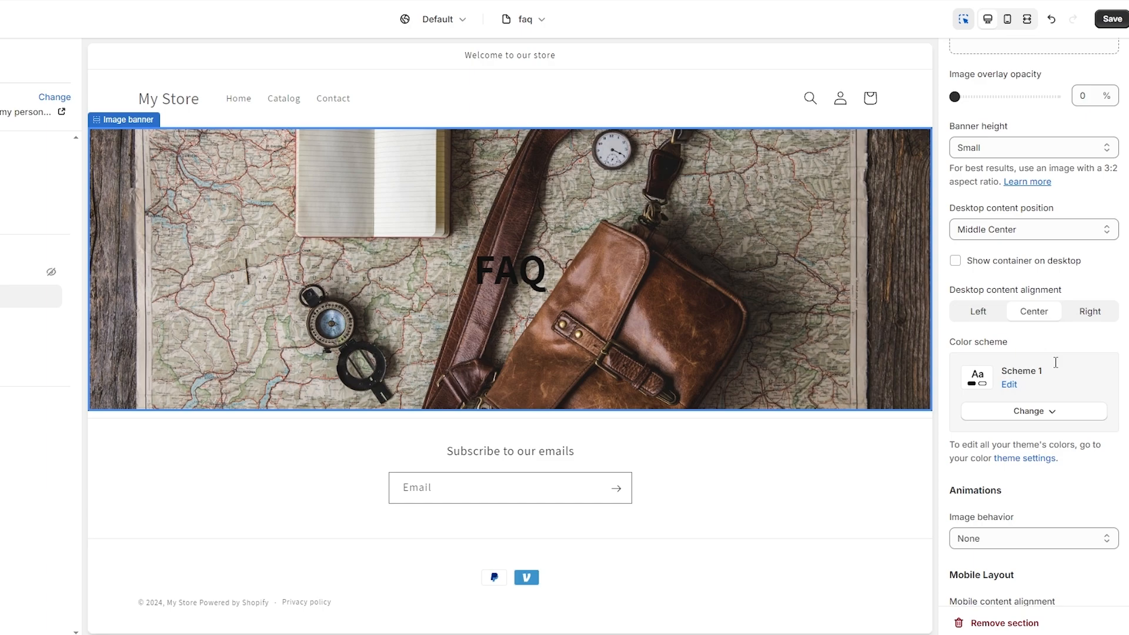
pyautogui.click(1029, 414)
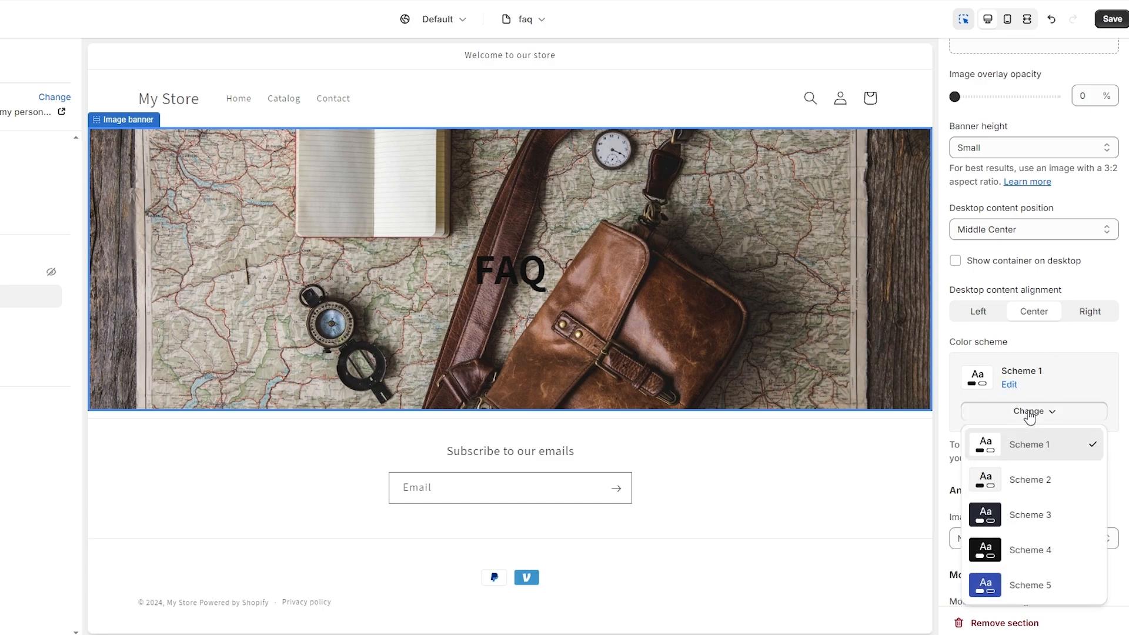
pyautogui.click(1042, 551)
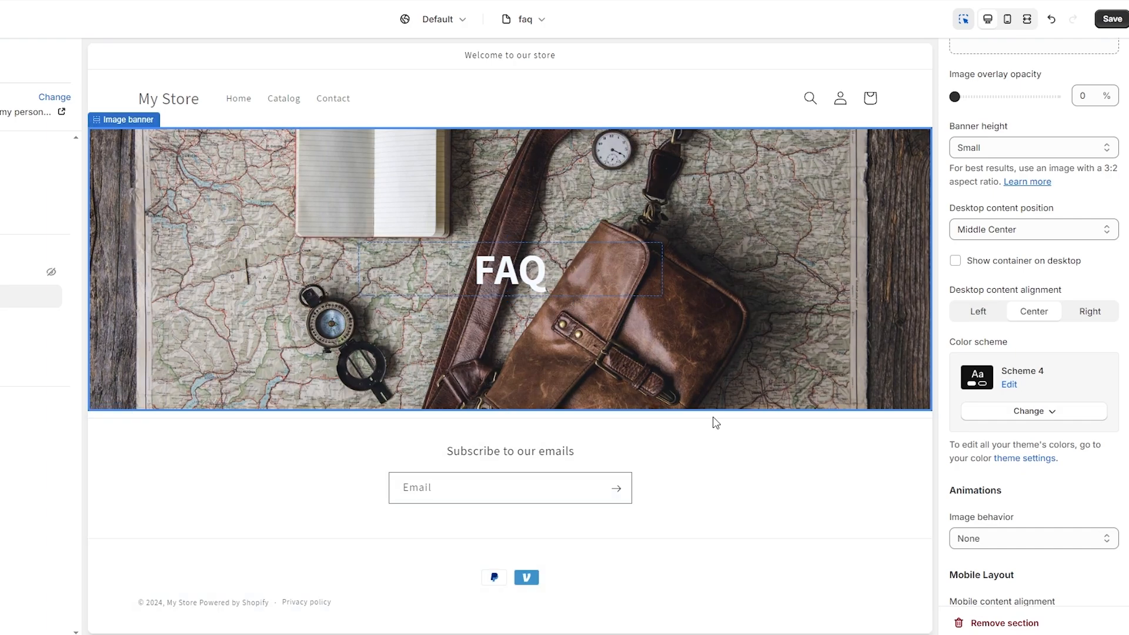
# Step: Add a Collapsible content section below the Image banner in the faq template
pyautogui.click(764, 506)
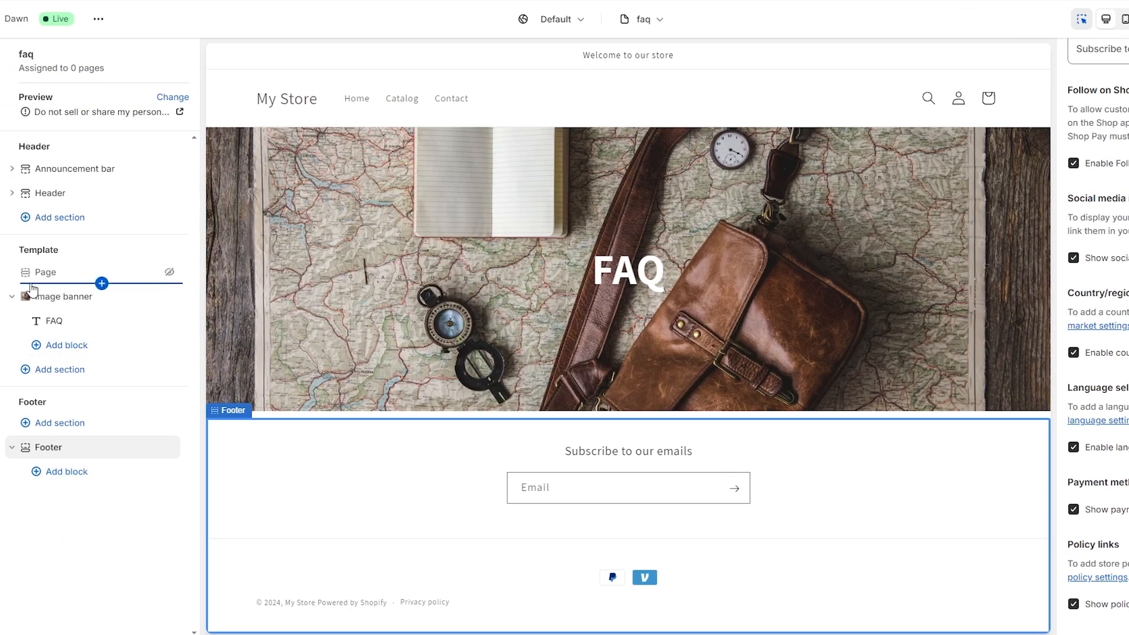
pyautogui.click(57, 353)
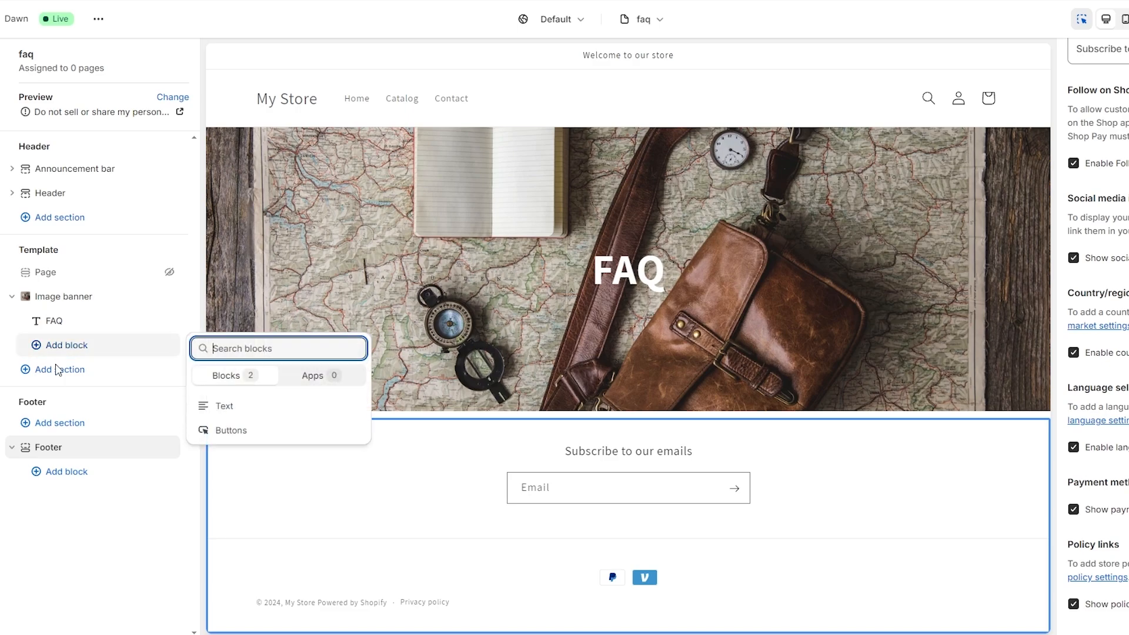
pyautogui.click(57, 369)
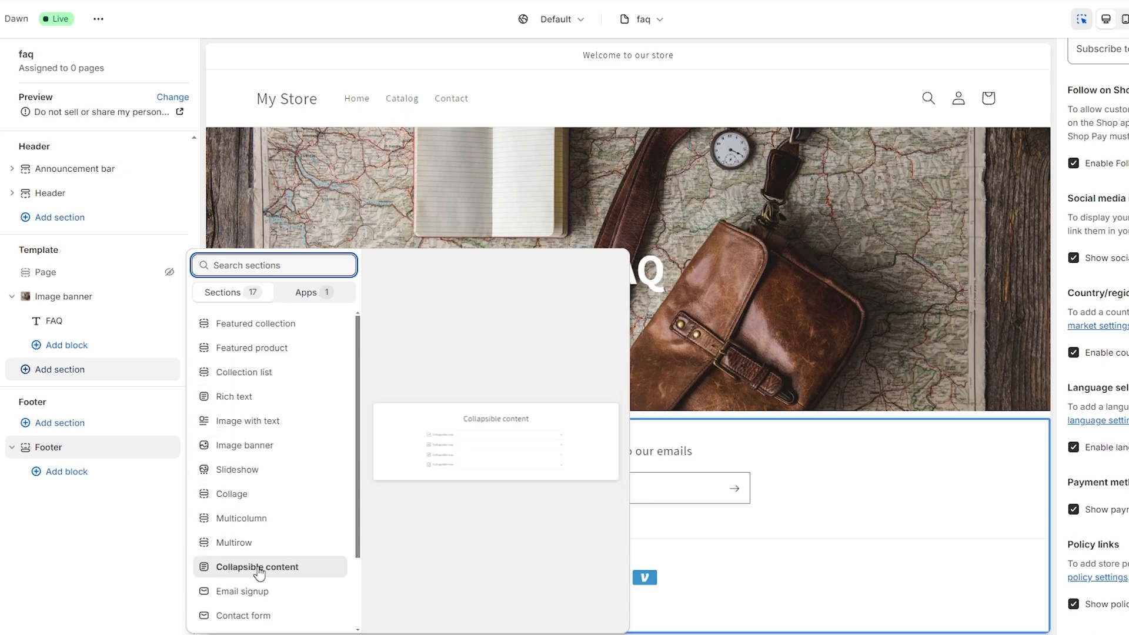
pyautogui.click(288, 568)
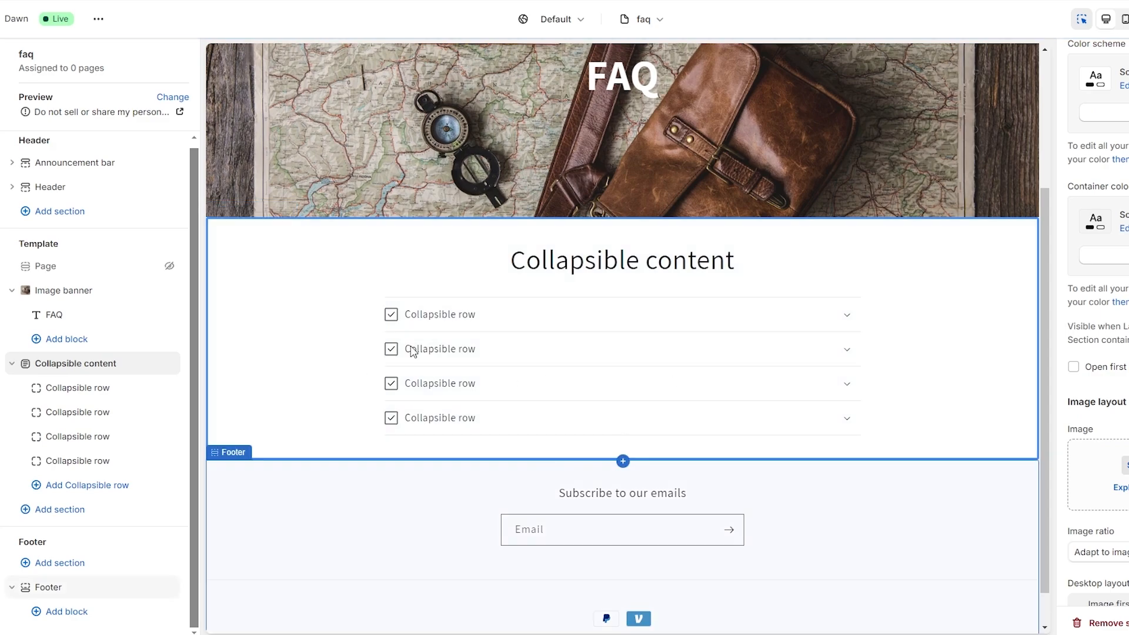
# Step: Change the Collapsible content section's heading to "Answers To Your Questions"
pyautogui.scroll(1, 630, 312)
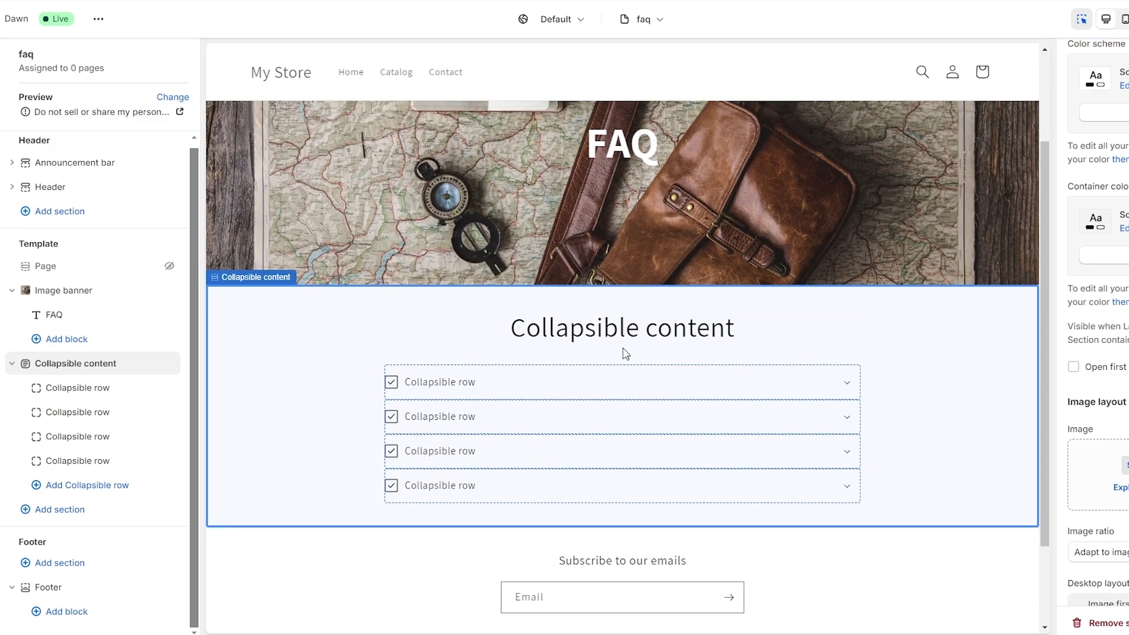
pyautogui.doubleClick(609, 330)
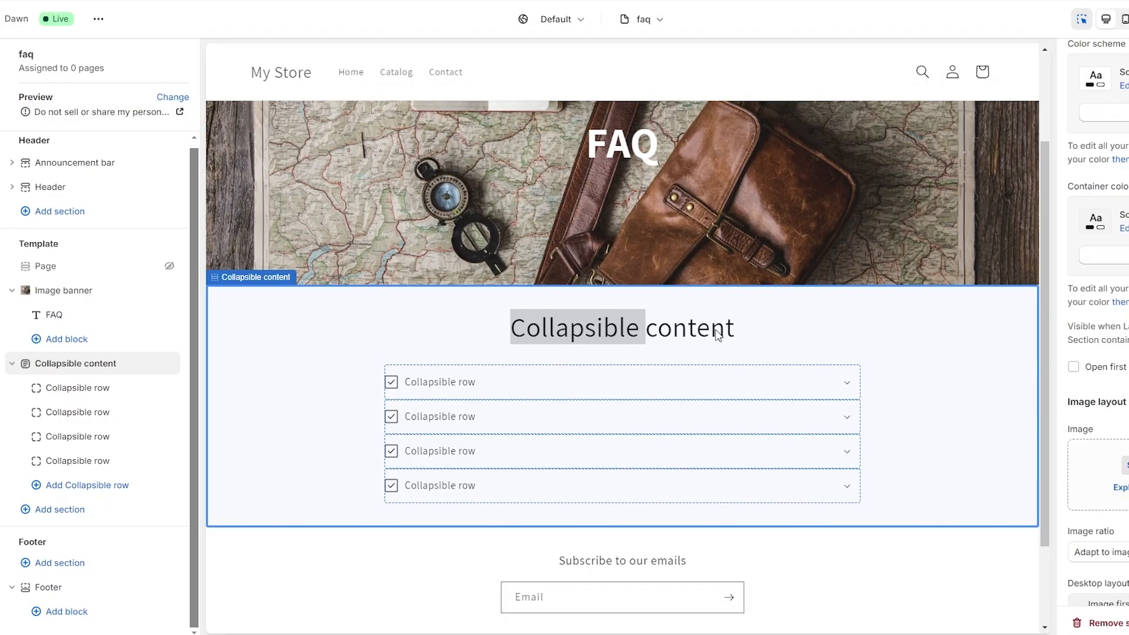
pyautogui.click(773, 336)
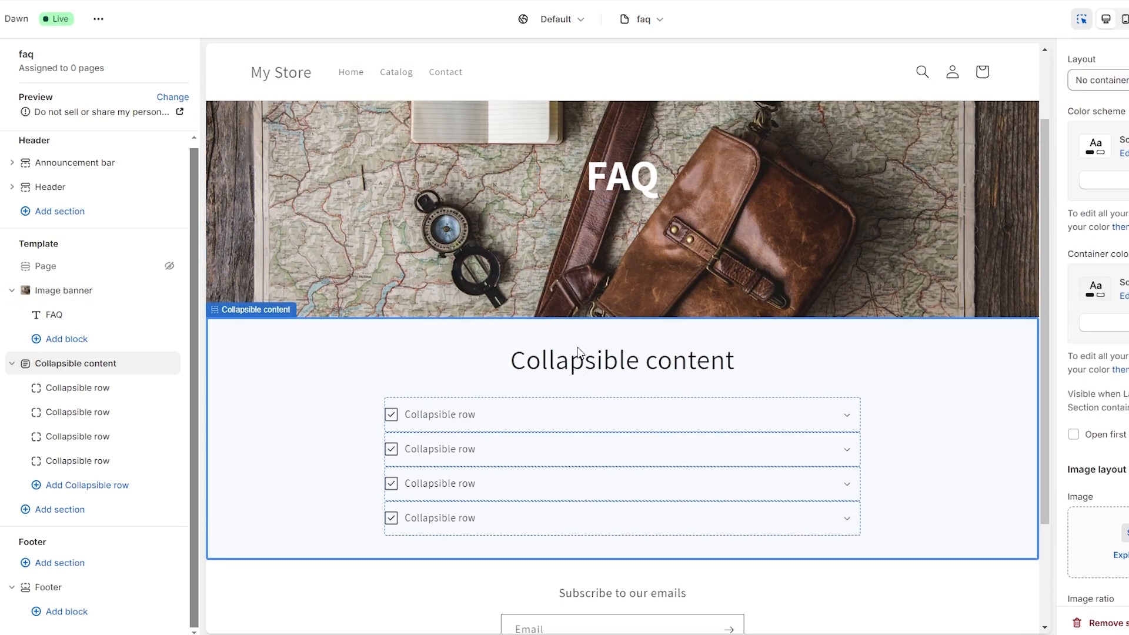
pyautogui.scroll(3, 1097, 329)
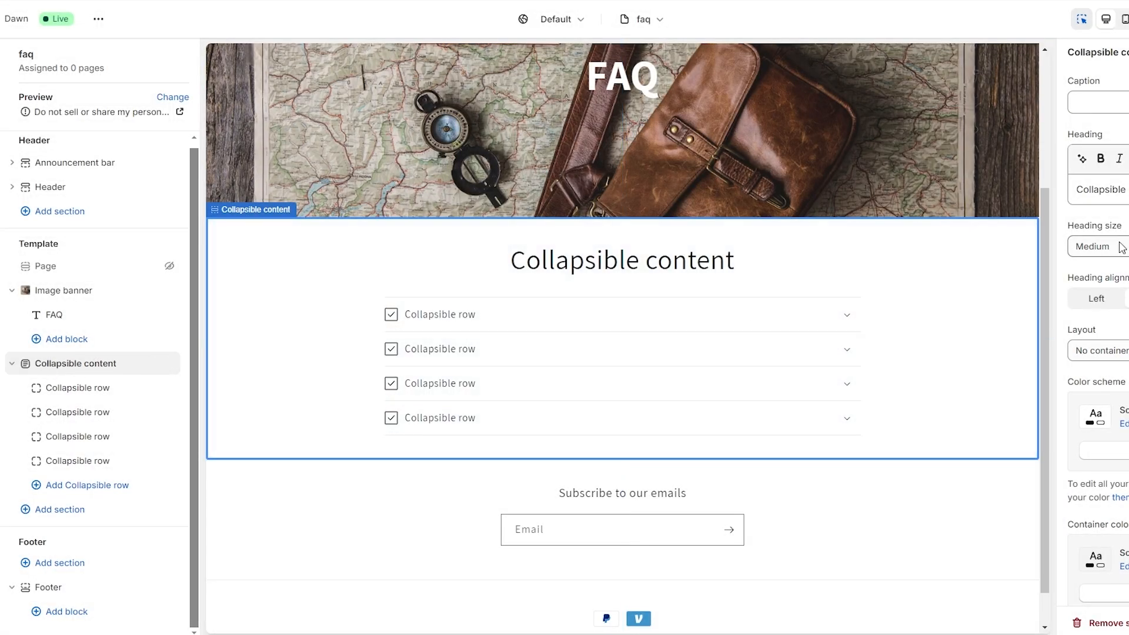
pyautogui.tripleClick(1111, 189)
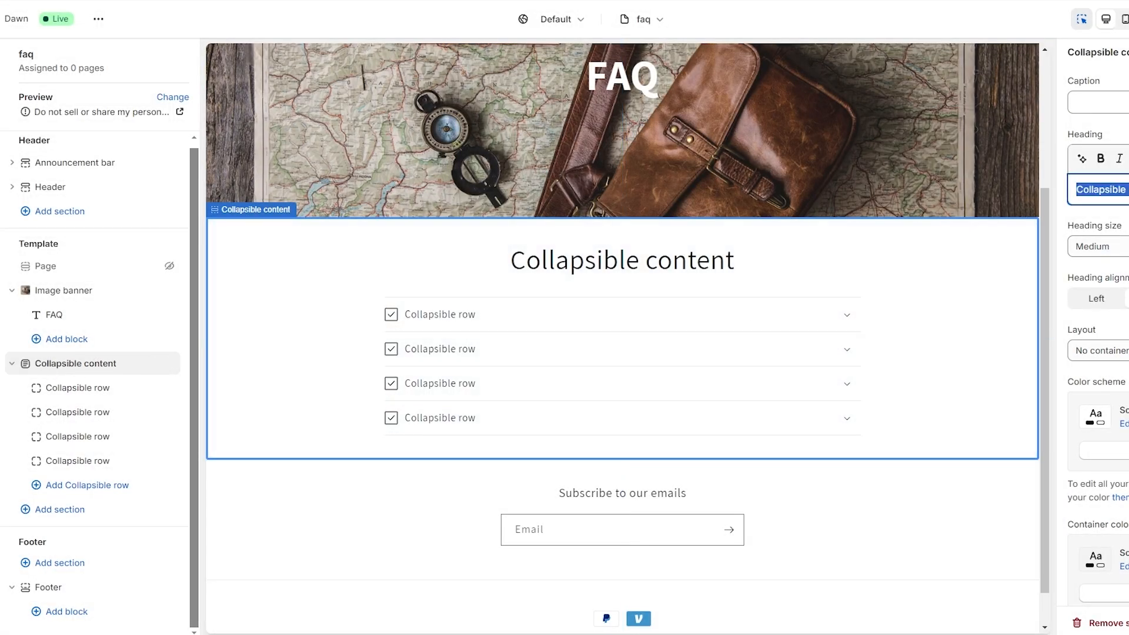
pyautogui.write('A')
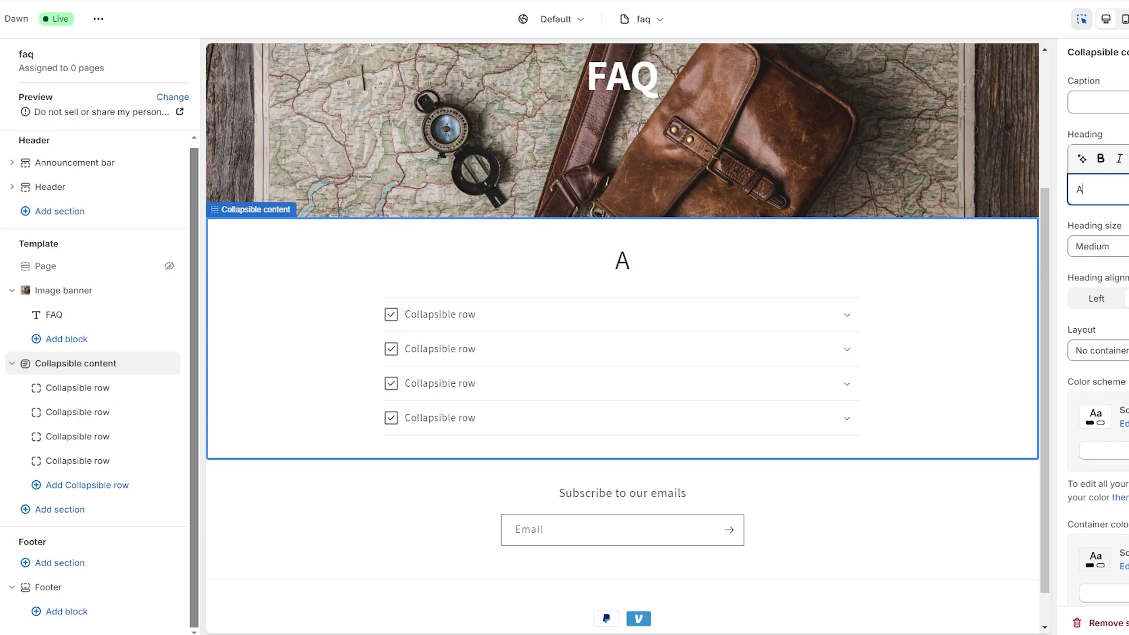
pyautogui.write('nswers ')
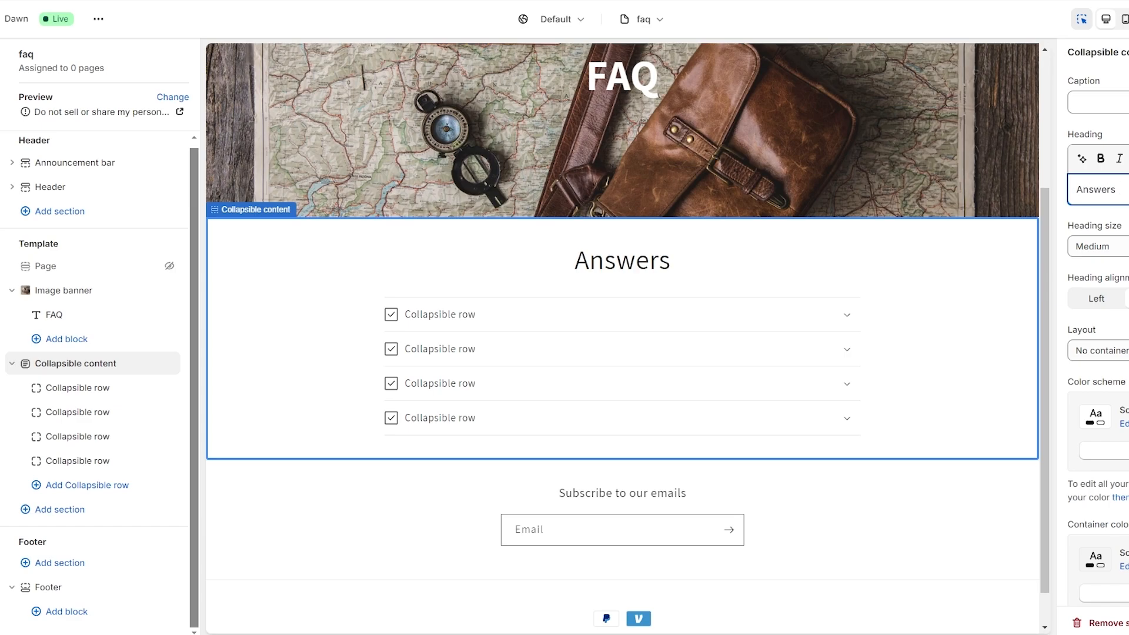
pyautogui.write('to Your Questions')
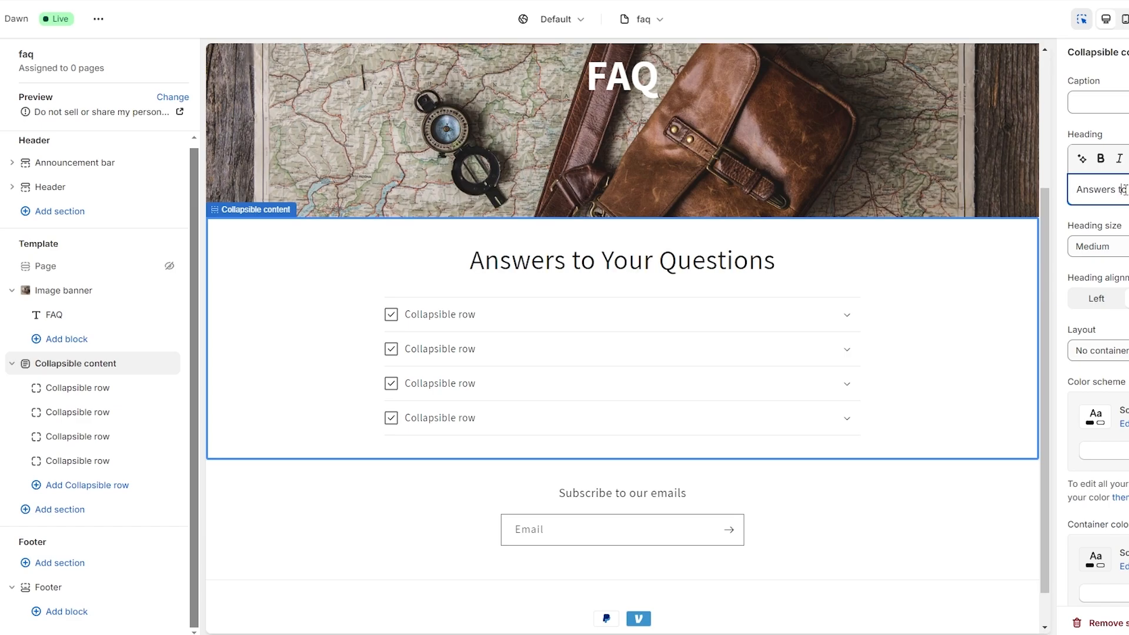
pyautogui.press('BackSpace')
pyautogui.write('T')
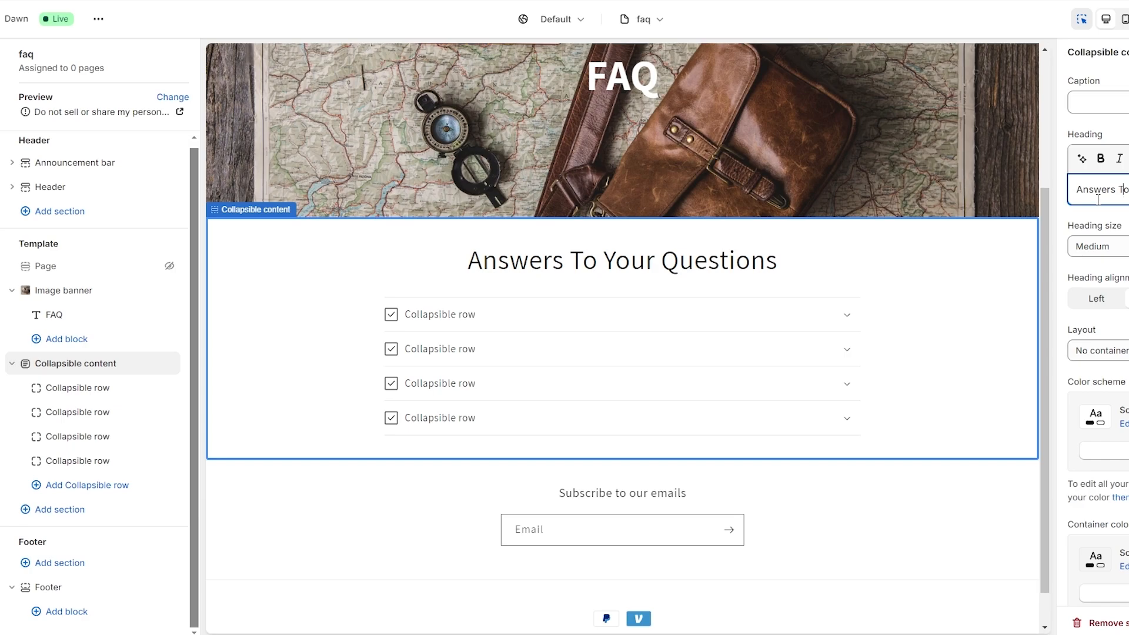
pyautogui.click(1123, 226)
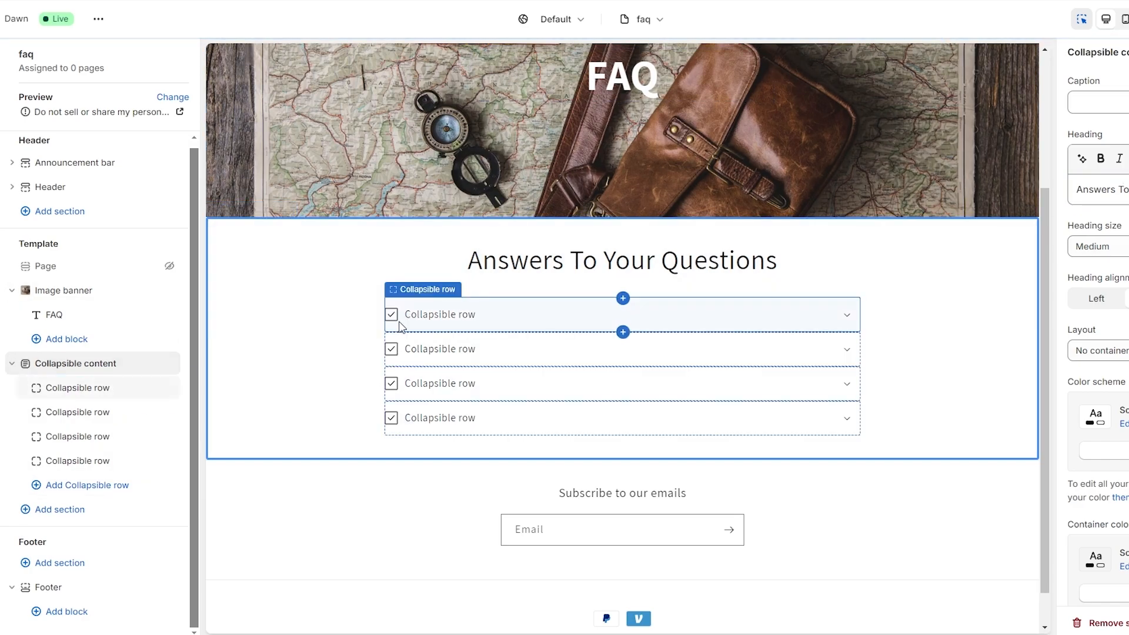
# Step: Delete three of the four collapsible rows from the Collapsible content section, keeping only the first one
pyautogui.click(152, 412)
pyautogui.click(152, 413)
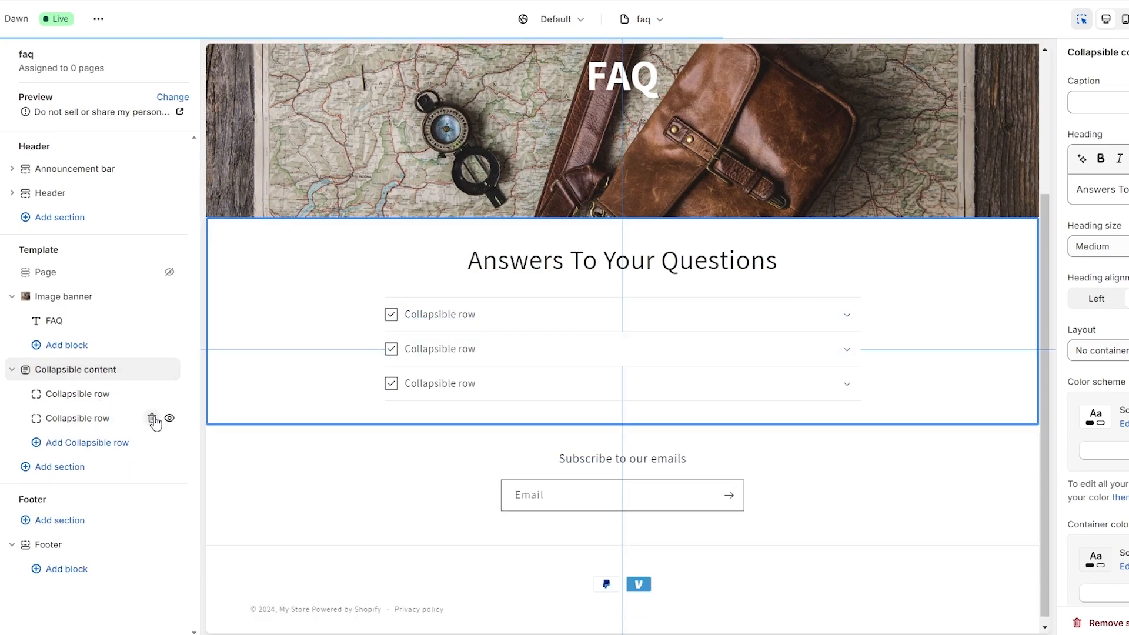
pyautogui.click(152, 414)
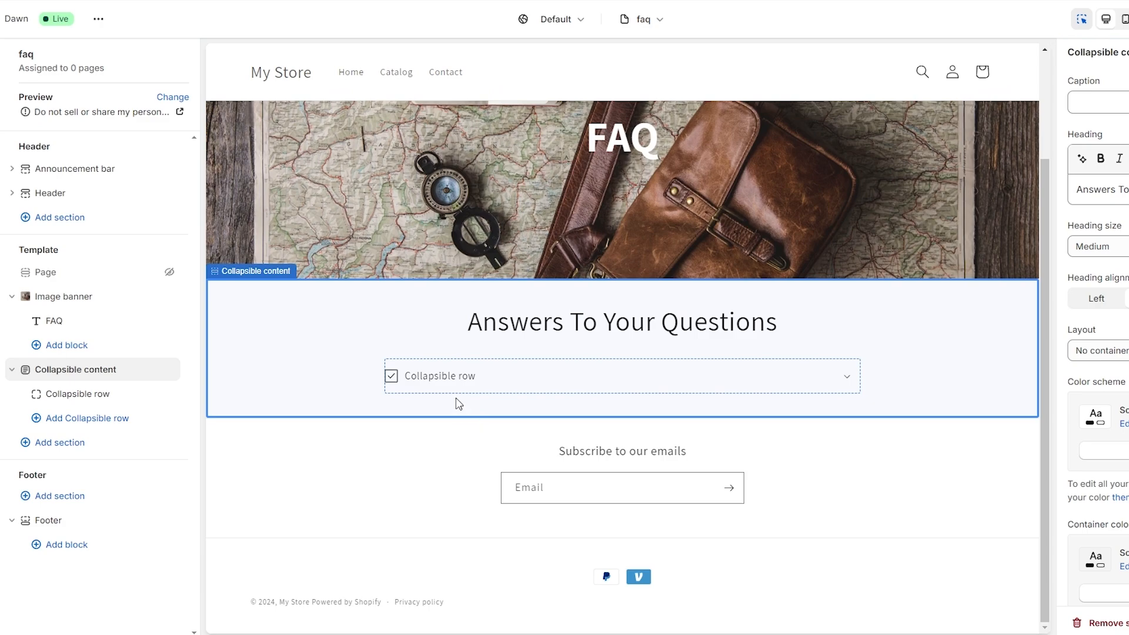
# Step: Set the remaining collapsible row's icon to None
pyautogui.click(88, 396)
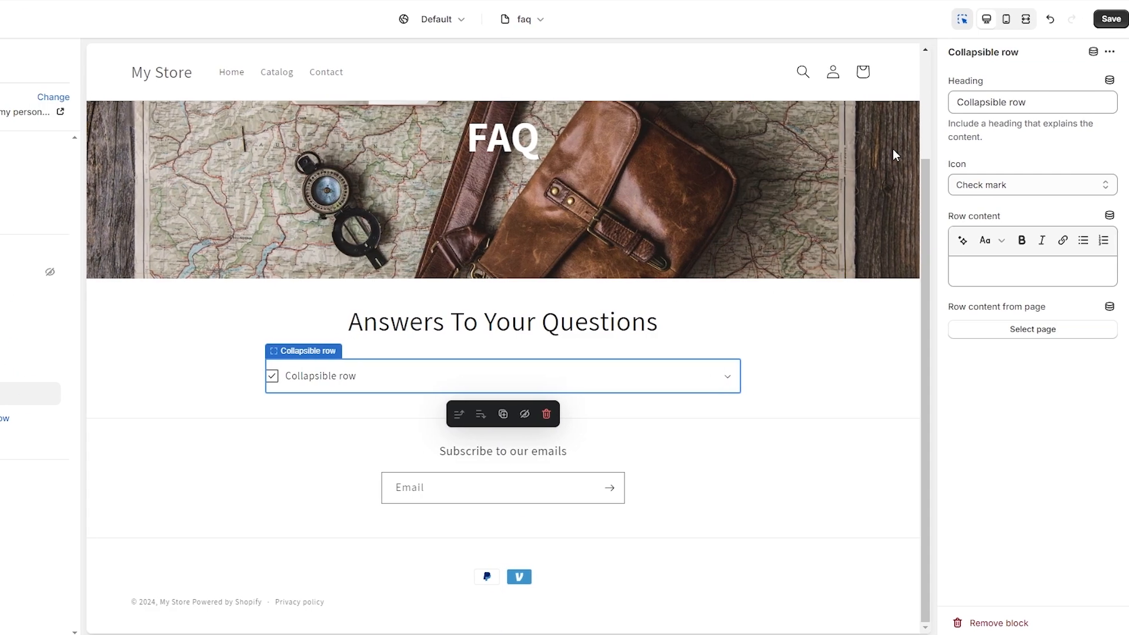
pyautogui.click(979, 189)
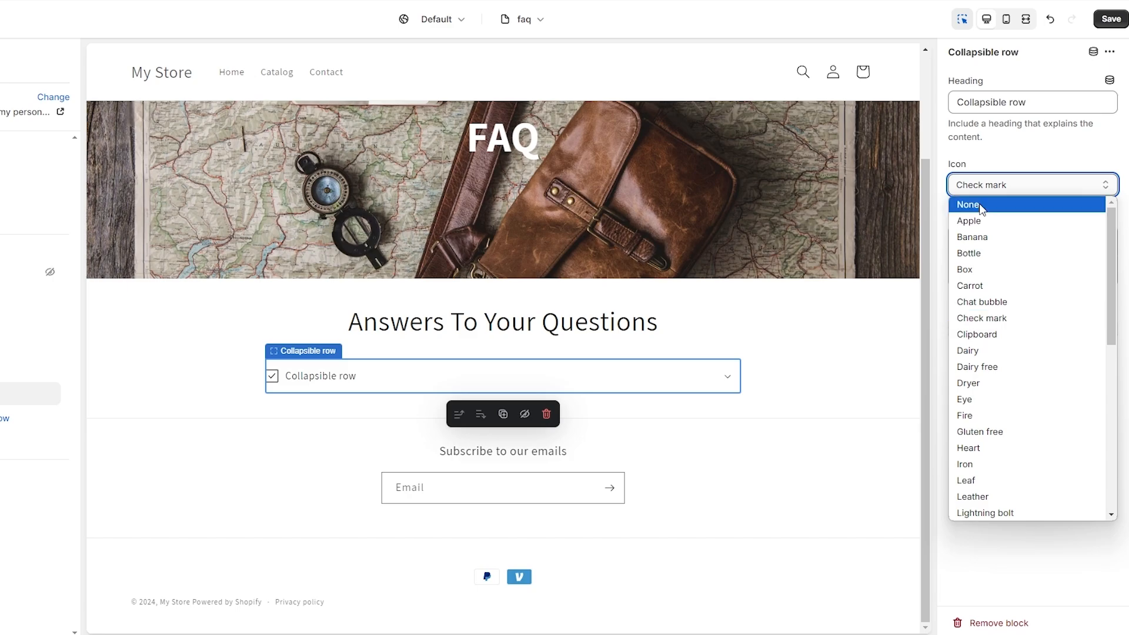
pyautogui.click(980, 204)
# Step: Try the Dairy free icon on the collapsible row and set the icon back to None
pyautogui.click(1000, 187)
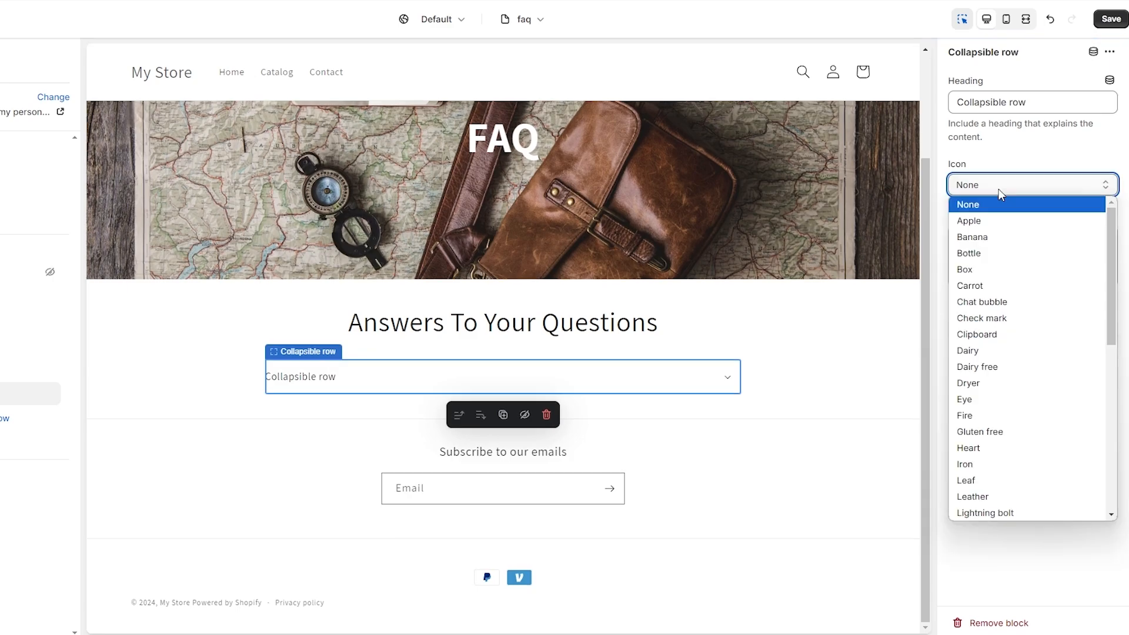
pyautogui.click(998, 365)
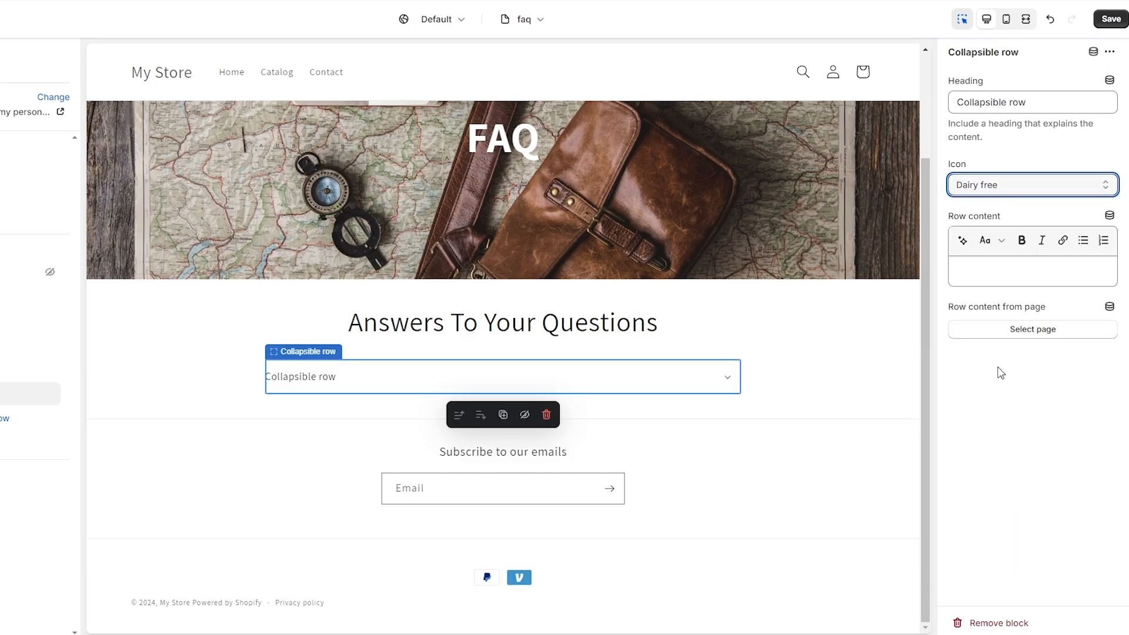
pyautogui.click(1001, 187)
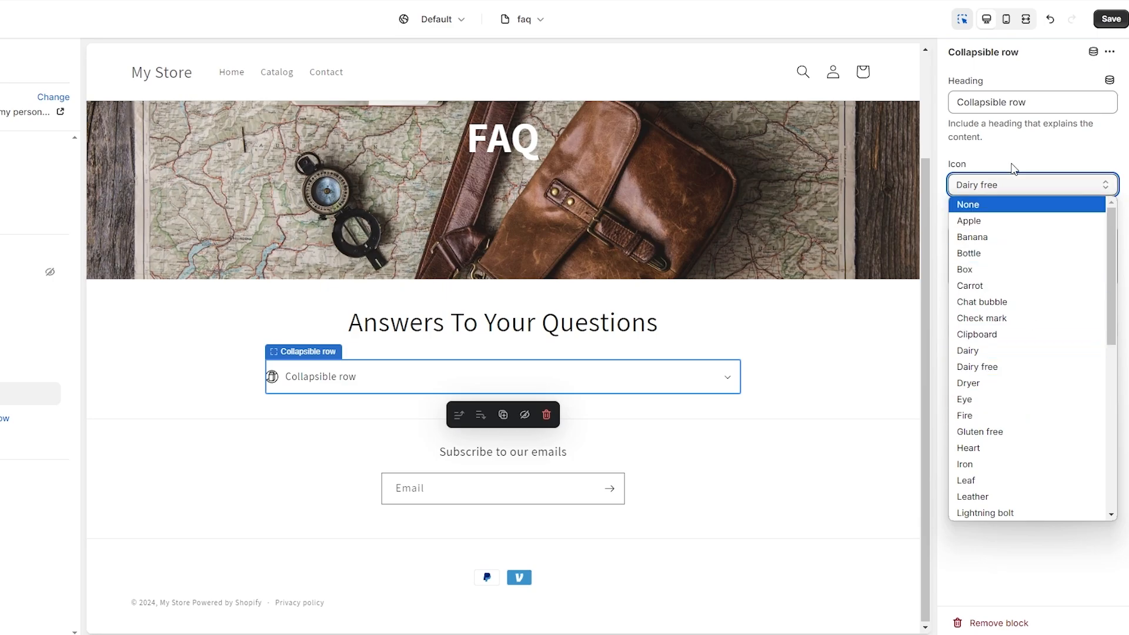
pyautogui.click(998, 188)
pyautogui.click(997, 188)
pyautogui.click(995, 203)
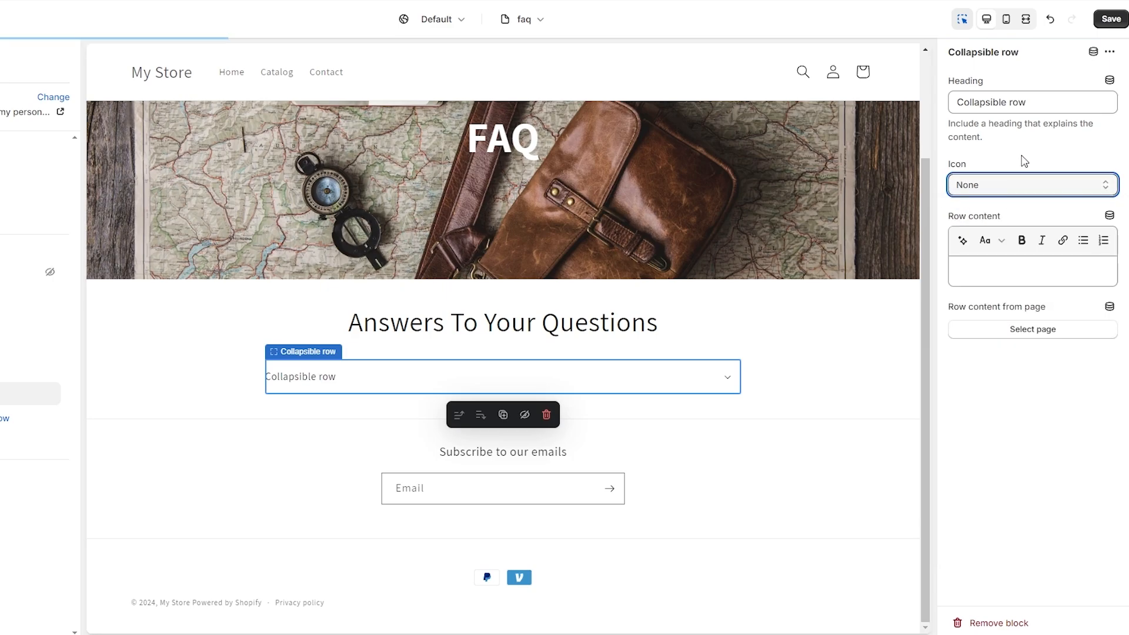
pyautogui.click(1015, 424)
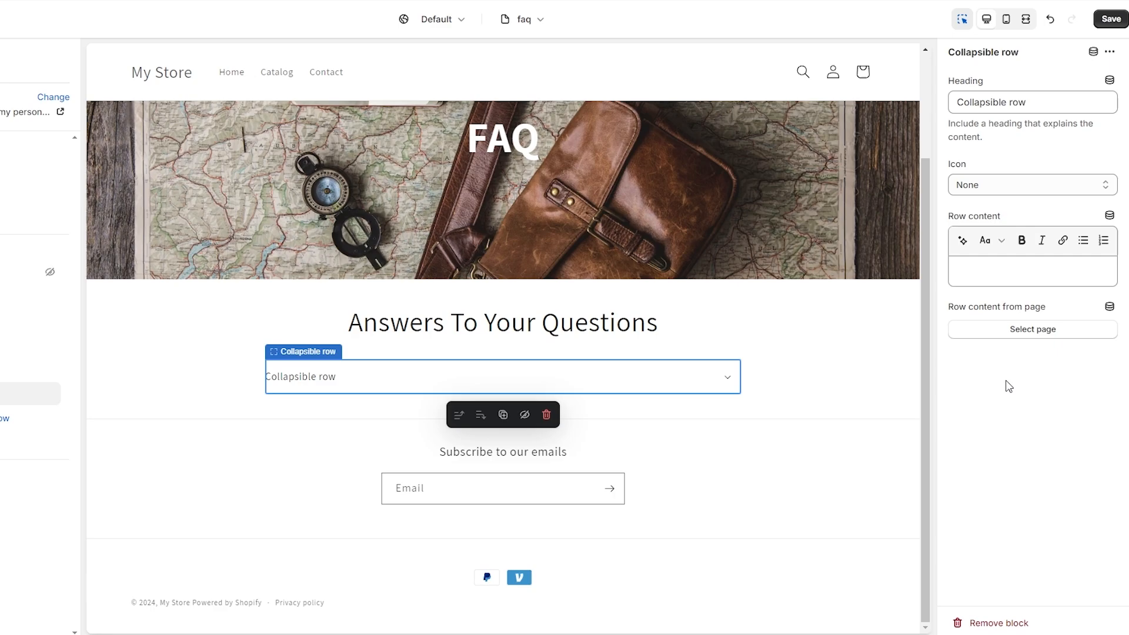
# Step: Duplicate the icon-free collapsible row three times to make four rows
pyautogui.click(1109, 53)
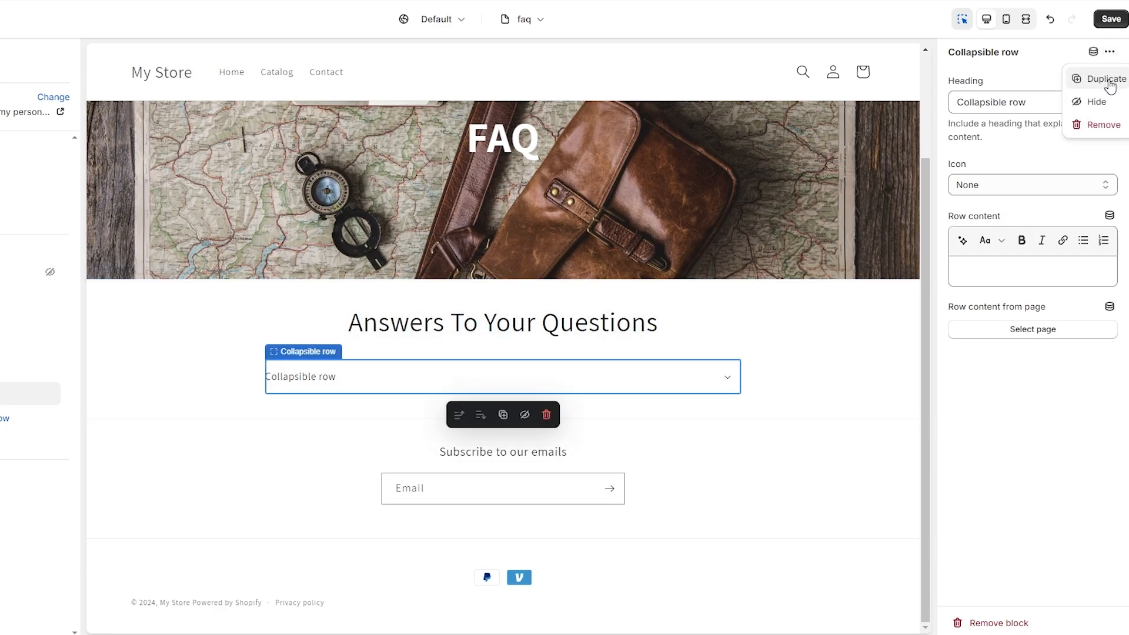
pyautogui.click(1109, 80)
pyautogui.click(1110, 52)
pyautogui.click(1108, 80)
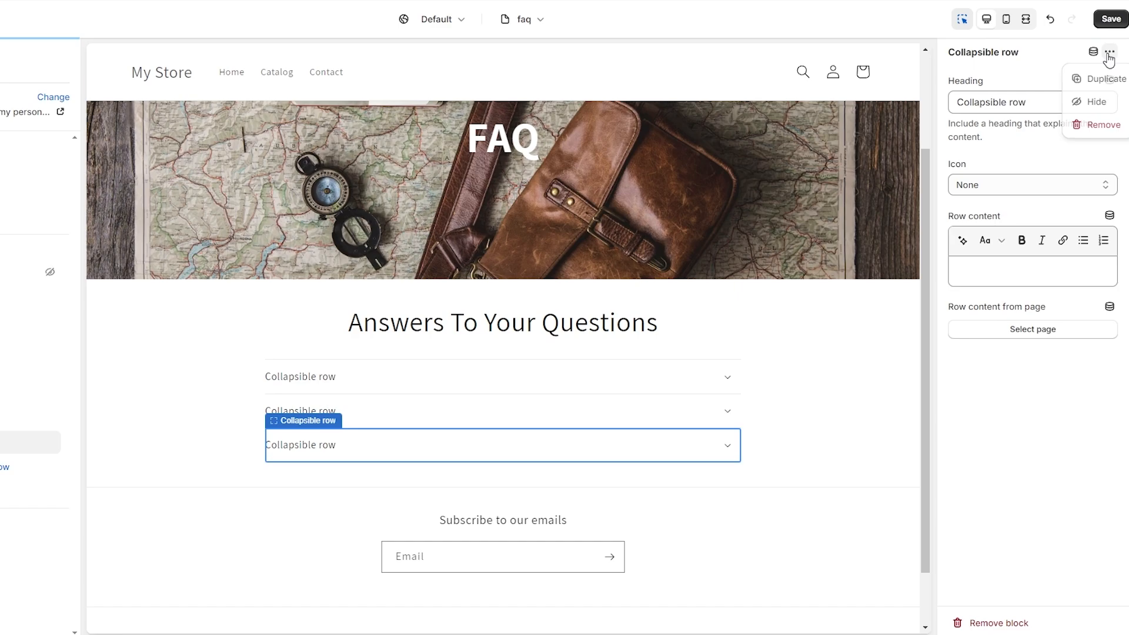
pyautogui.click(1109, 83)
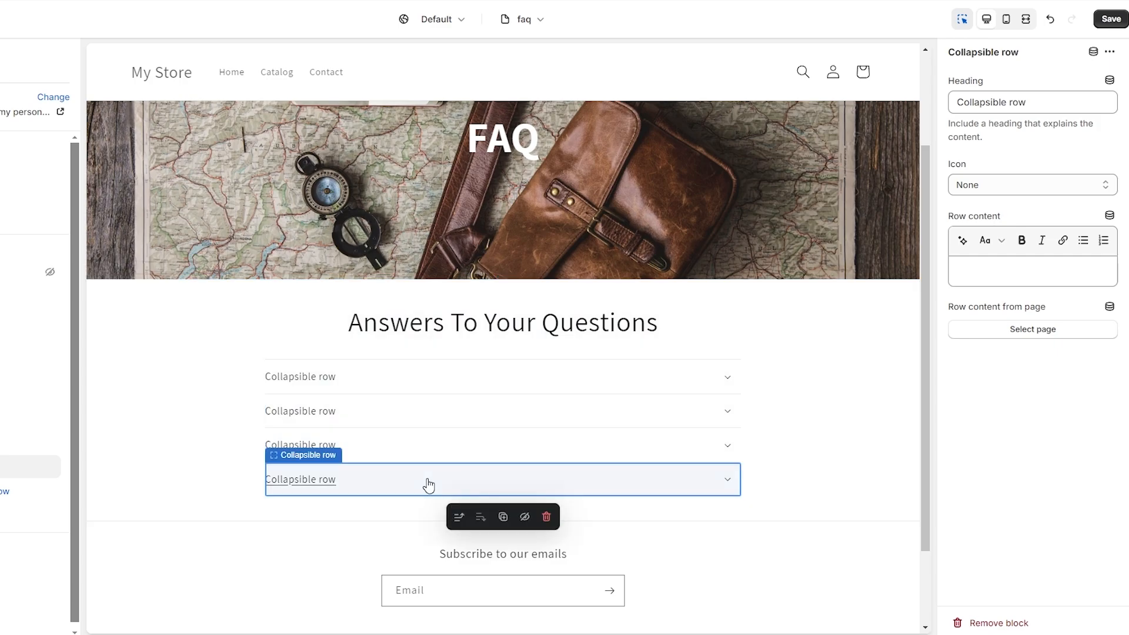
# Step: Set the first collapsible row's heading to "How long does shipping take?"
pyautogui.click(331, 387)
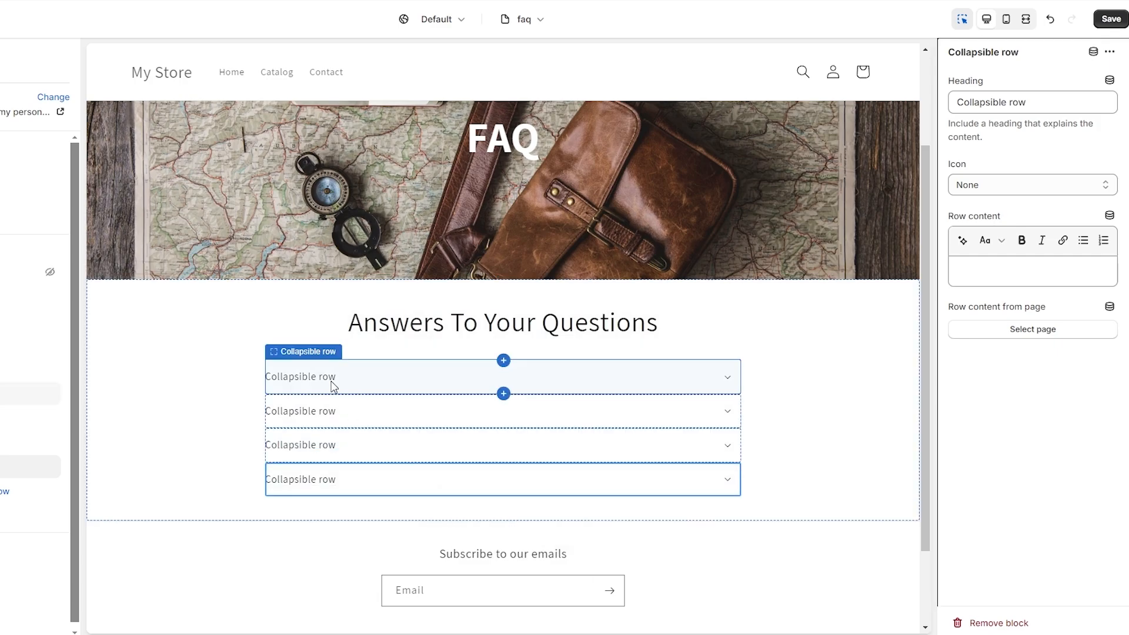
pyautogui.click(372, 378)
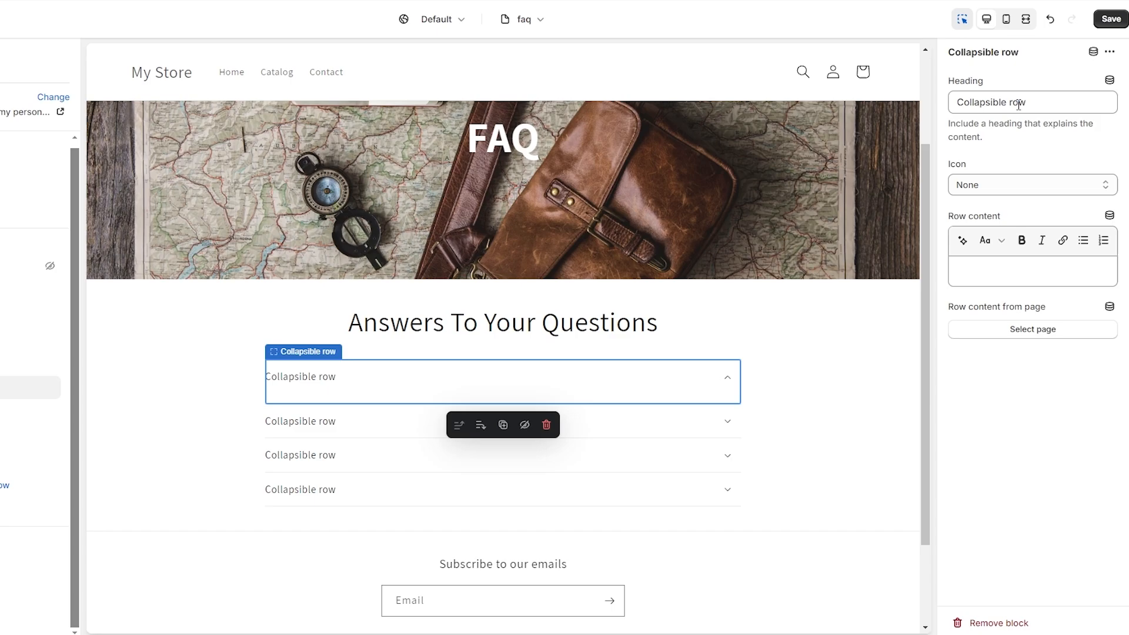
pyautogui.moveTo(1027, 103); pyautogui.dragTo(961, 104)
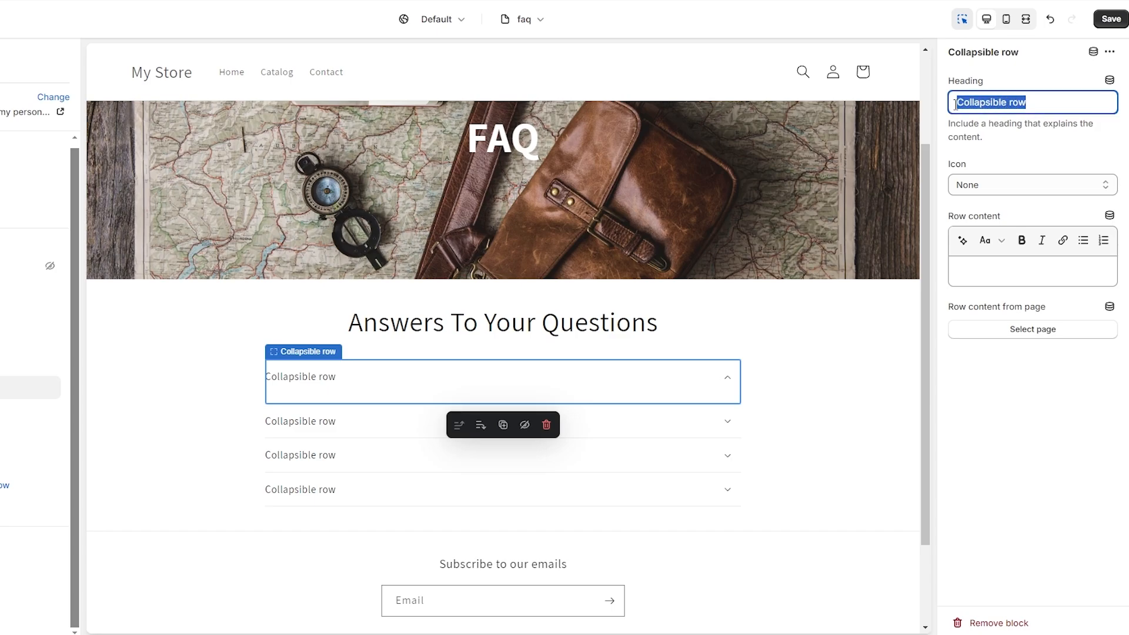
pyautogui.write('H')
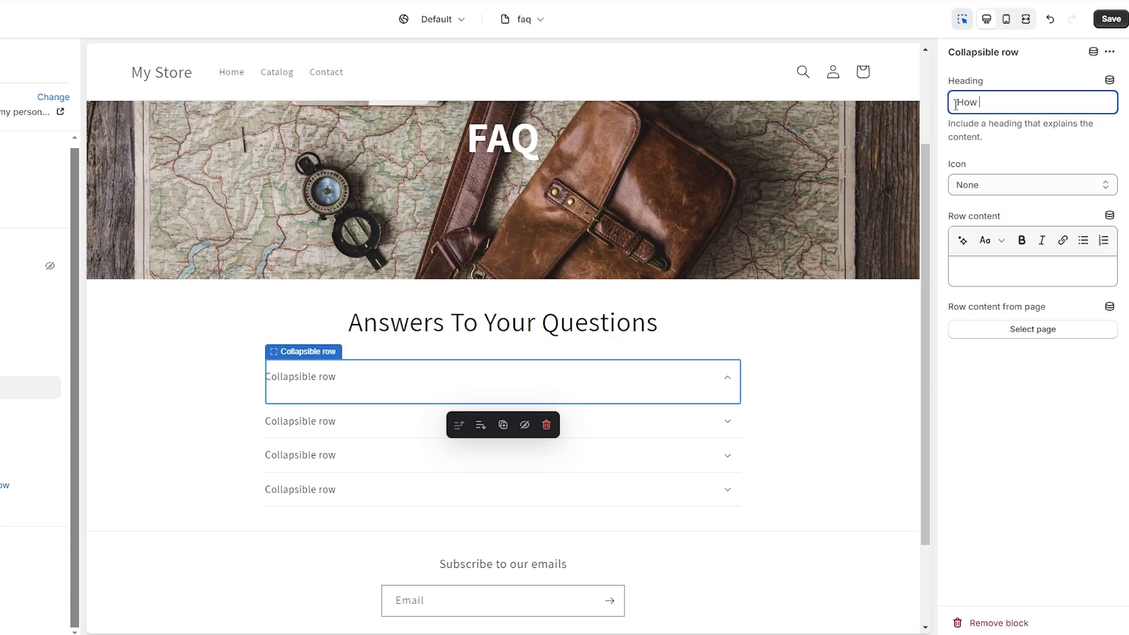
pyautogui.write('ow ')
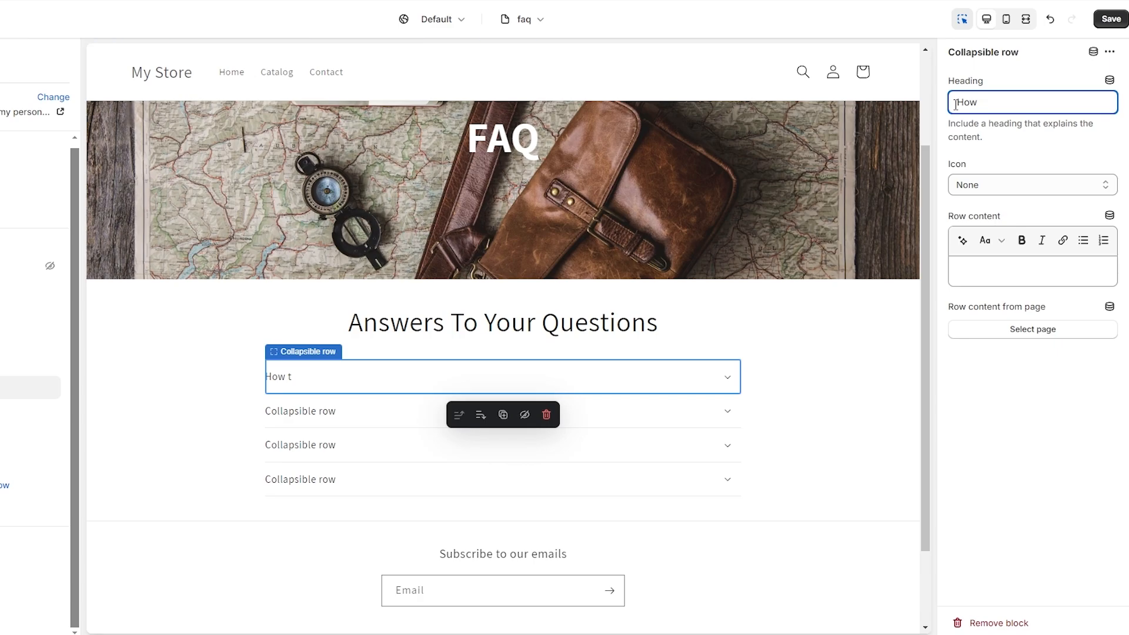
pyautogui.write('long does shipping take?')
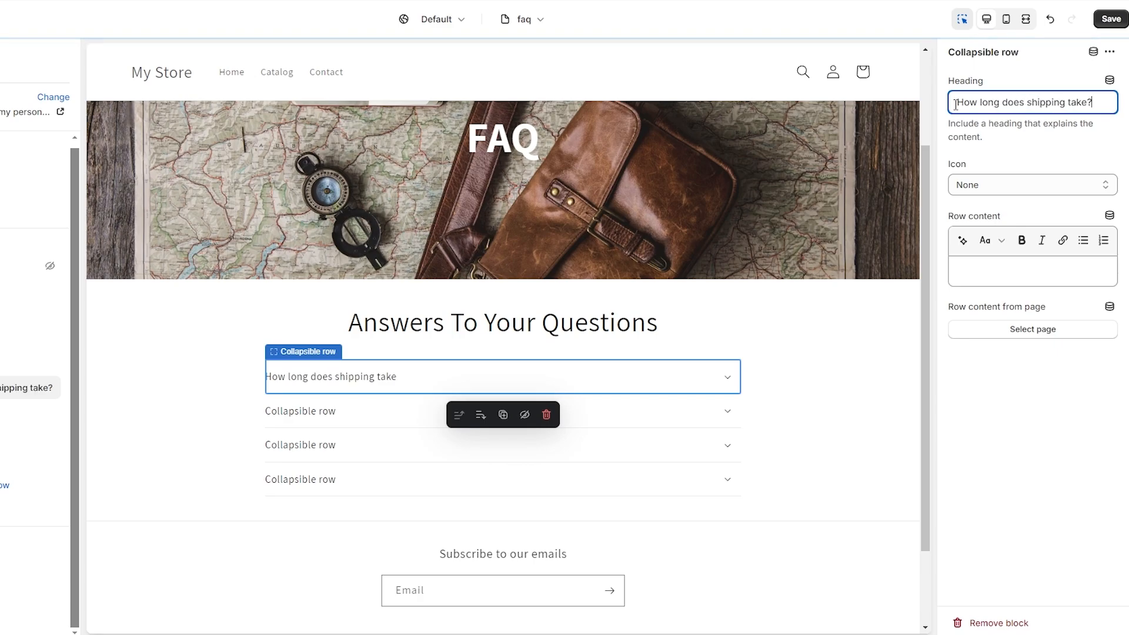
# Step: Enter "shipping 3-4 business days and depending on where you live." as the shipping question's row content
pyautogui.click(1008, 269)
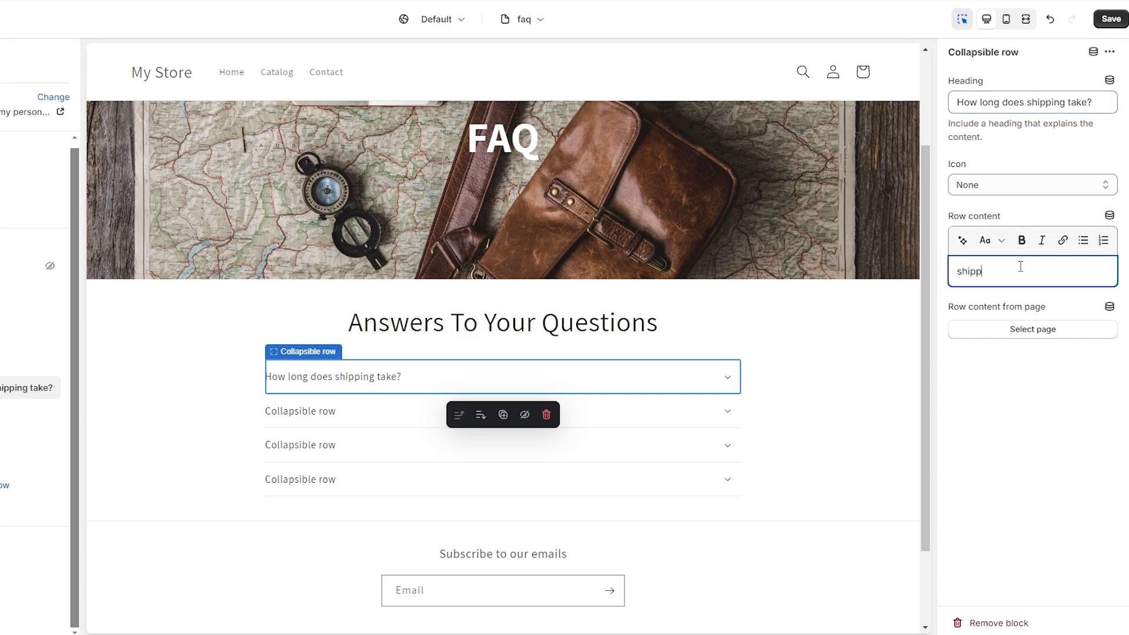
pyautogui.write('shipping 3-4 business days and depe')
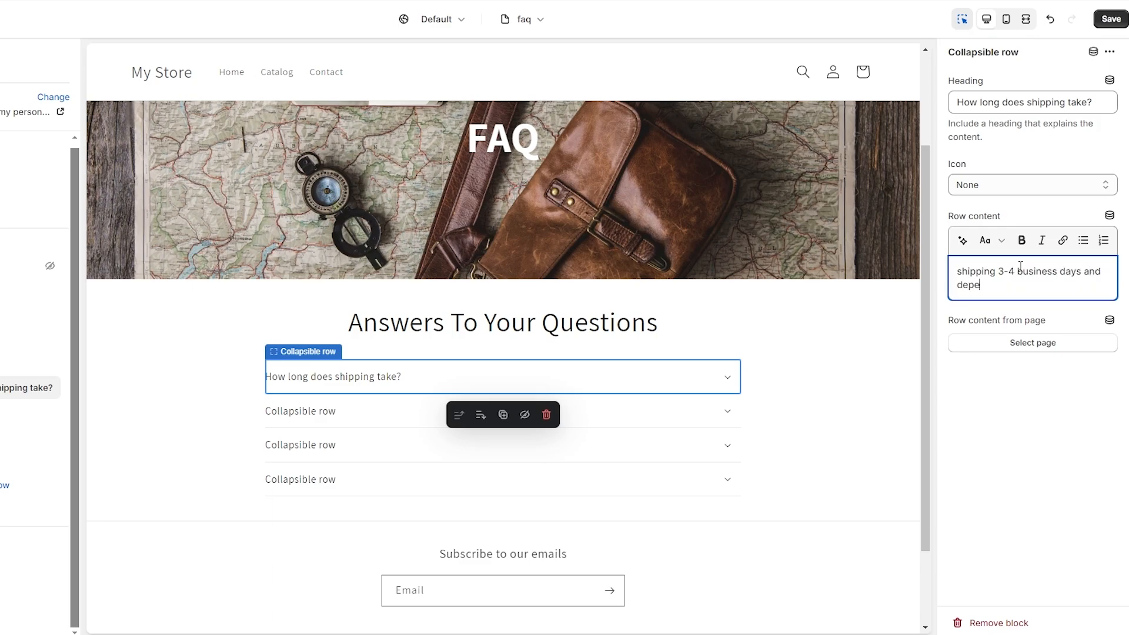
pyautogui.write('nding on where you live.')
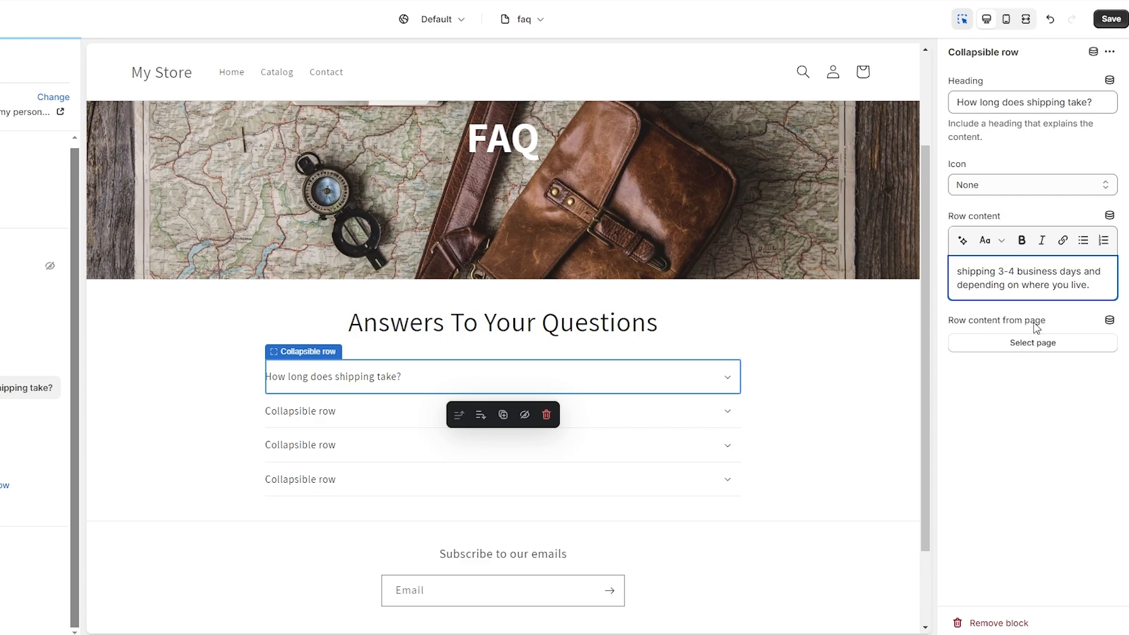
pyautogui.click(1023, 568)
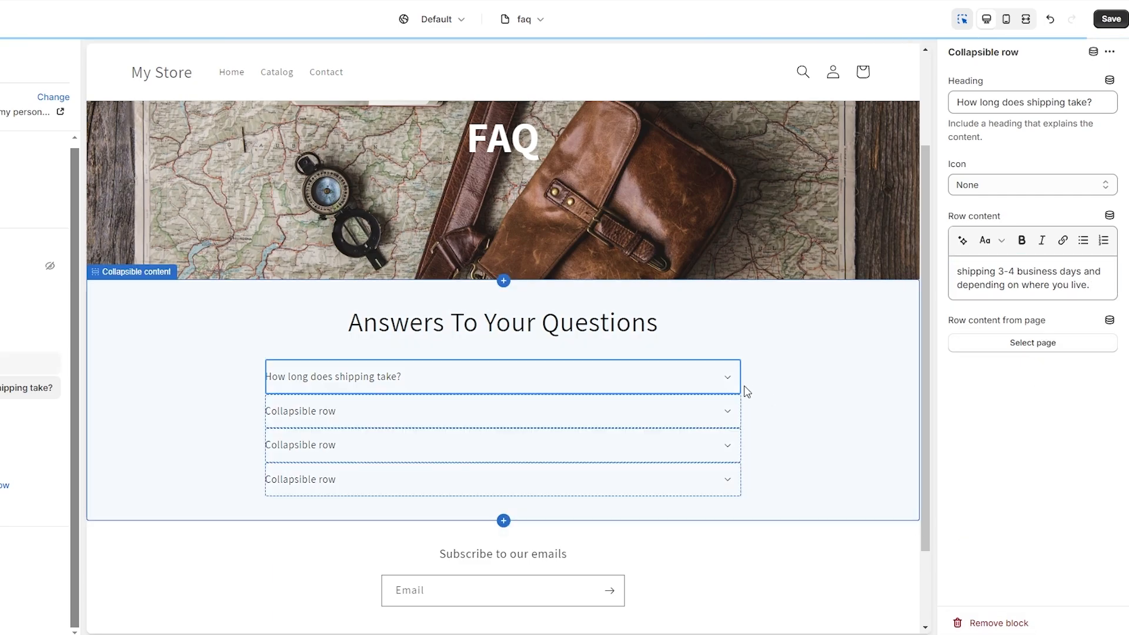
# Step: Expand the shipping question in the preview to check its answer, and collapse it again
pyautogui.click(723, 380)
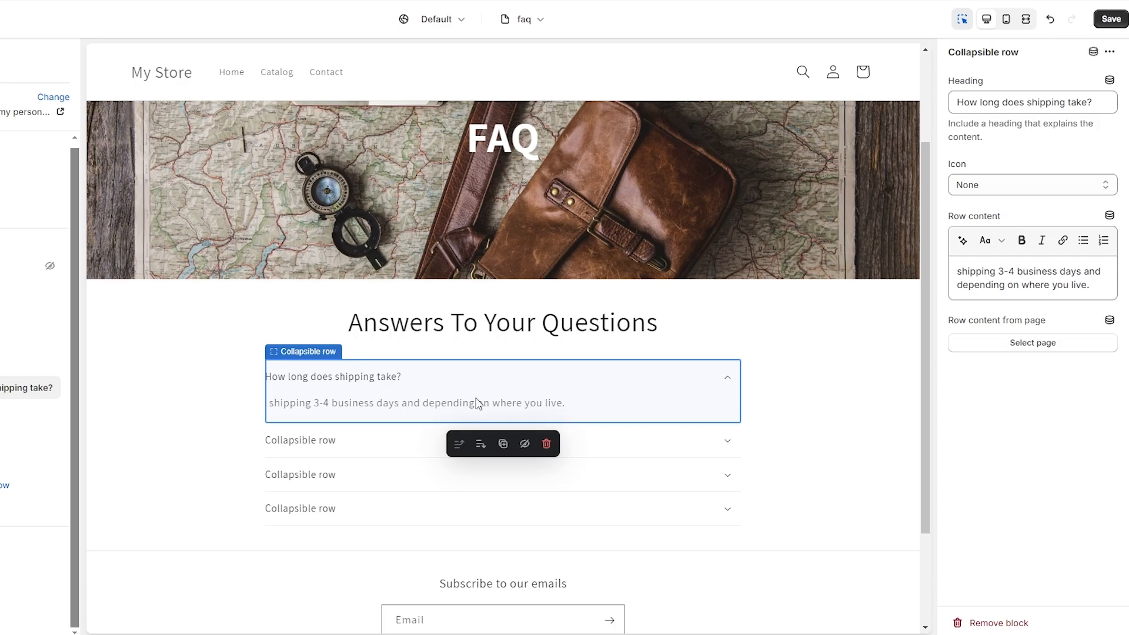
pyautogui.click(718, 387)
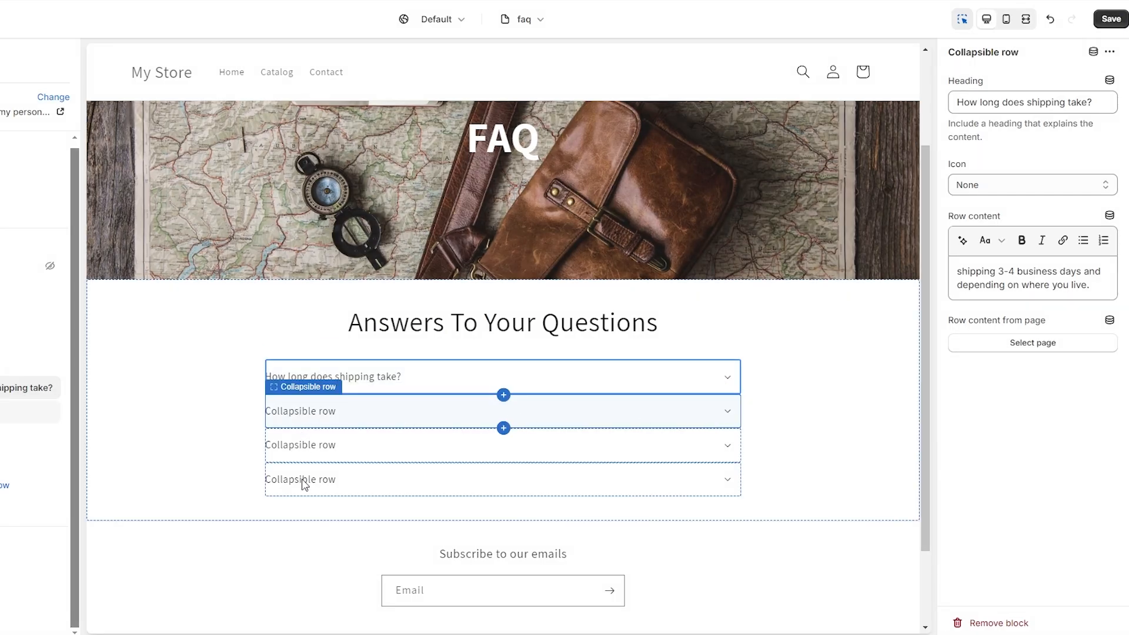
pyautogui.click(749, 485)
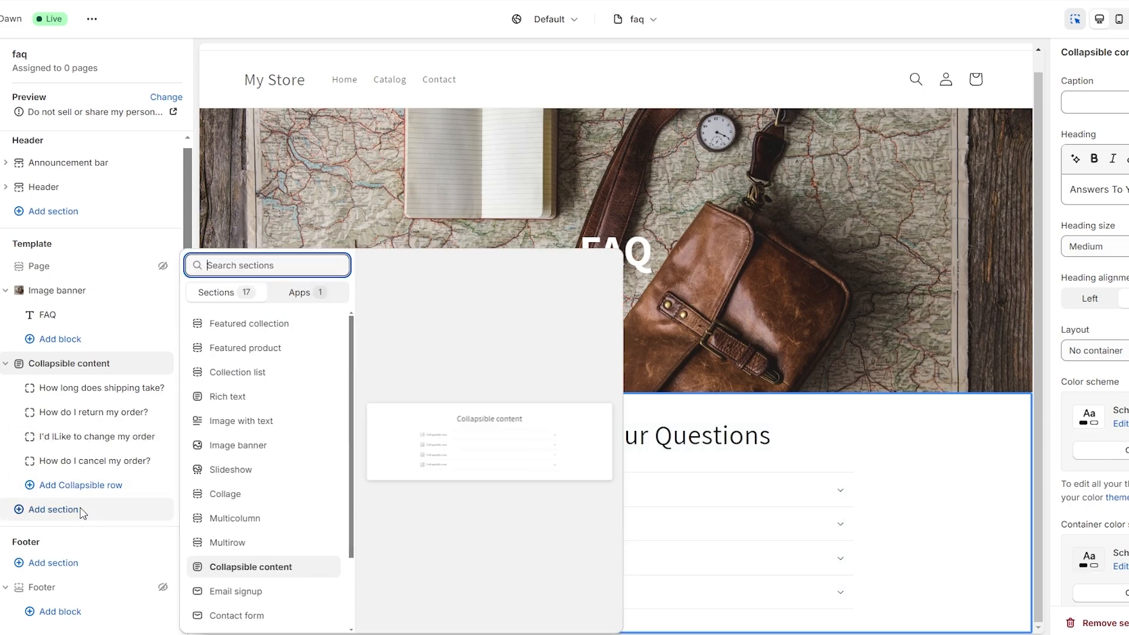
# Step: Add a Rich text section below the collapsible content and set its heading to "Couldn't find the answer ?"
pyautogui.click(80, 509)
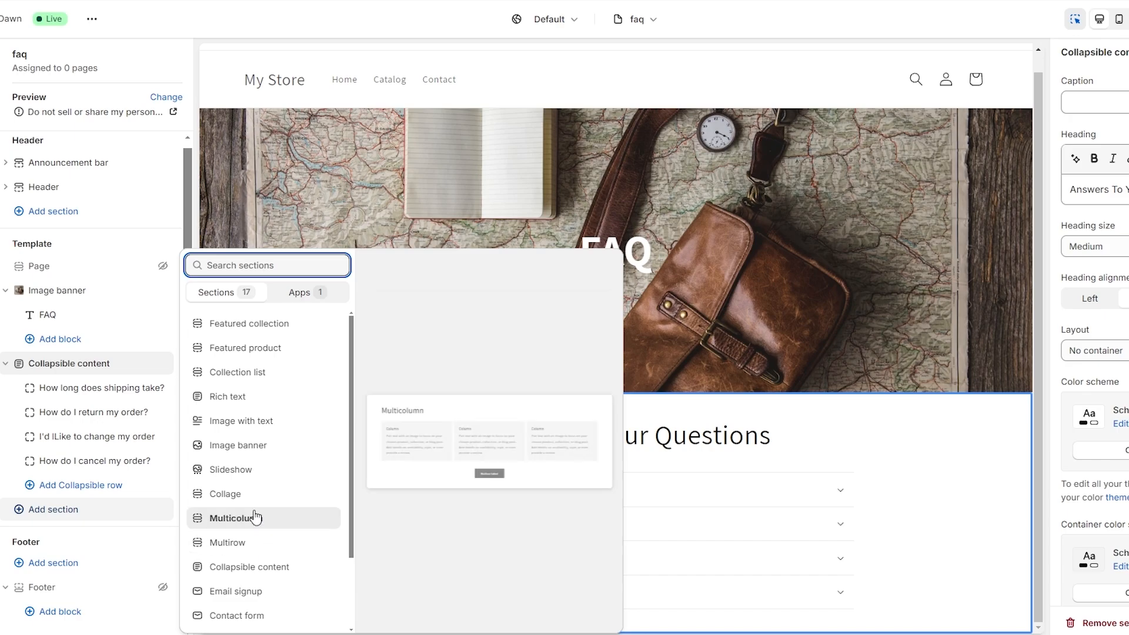
pyautogui.click(238, 398)
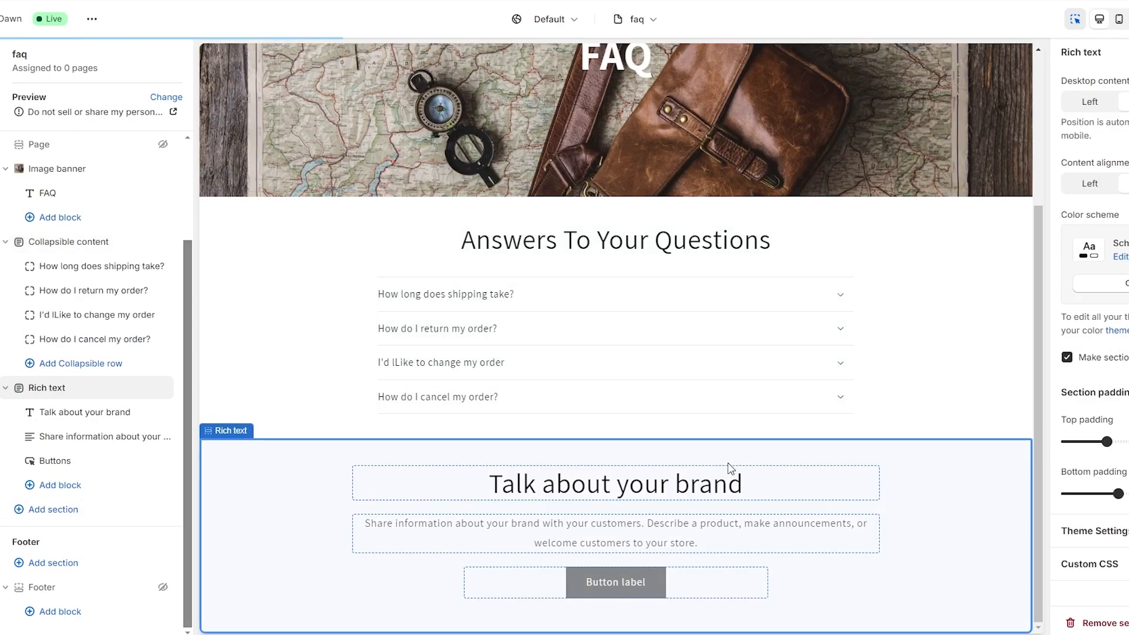
pyautogui.click(675, 491)
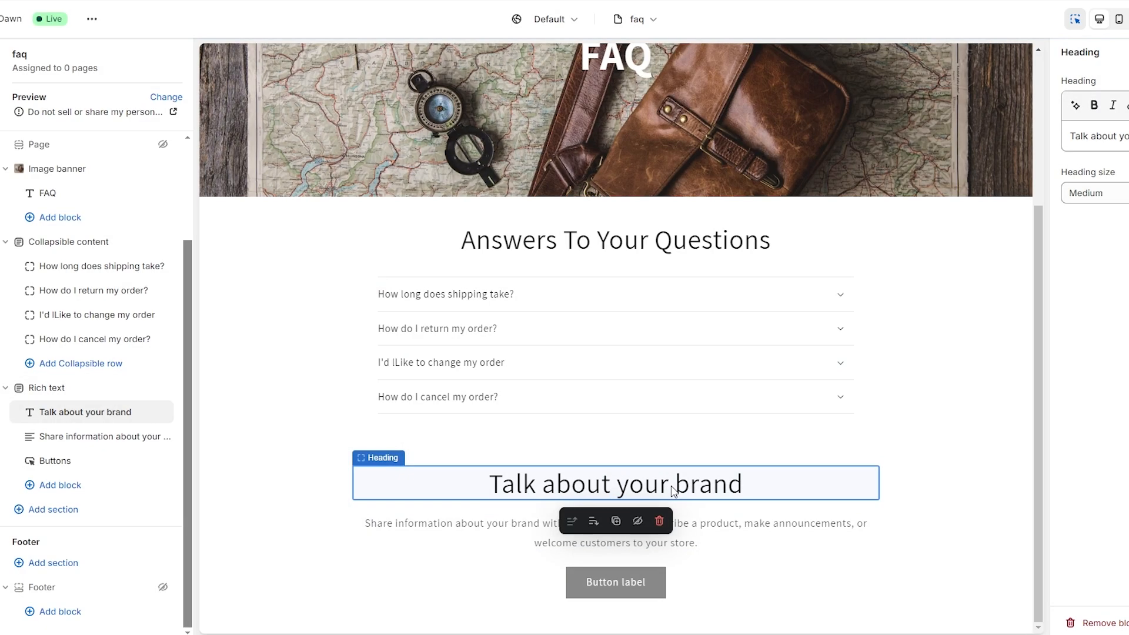
pyautogui.tripleClick(675, 489)
pyautogui.tripleClick(1105, 137)
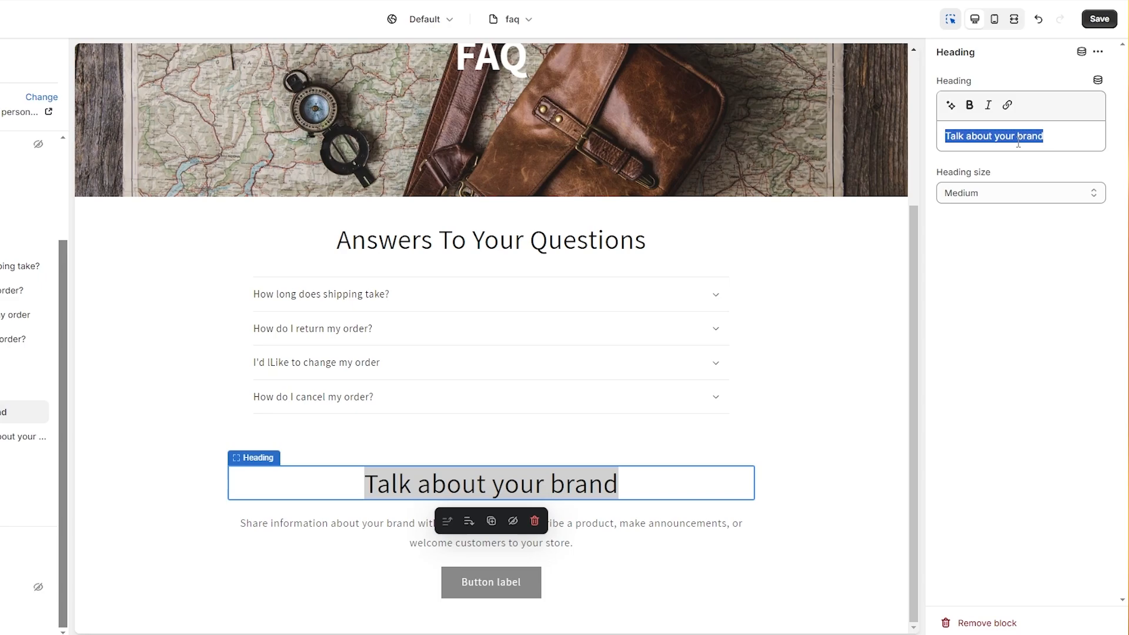
pyautogui.write('Co')
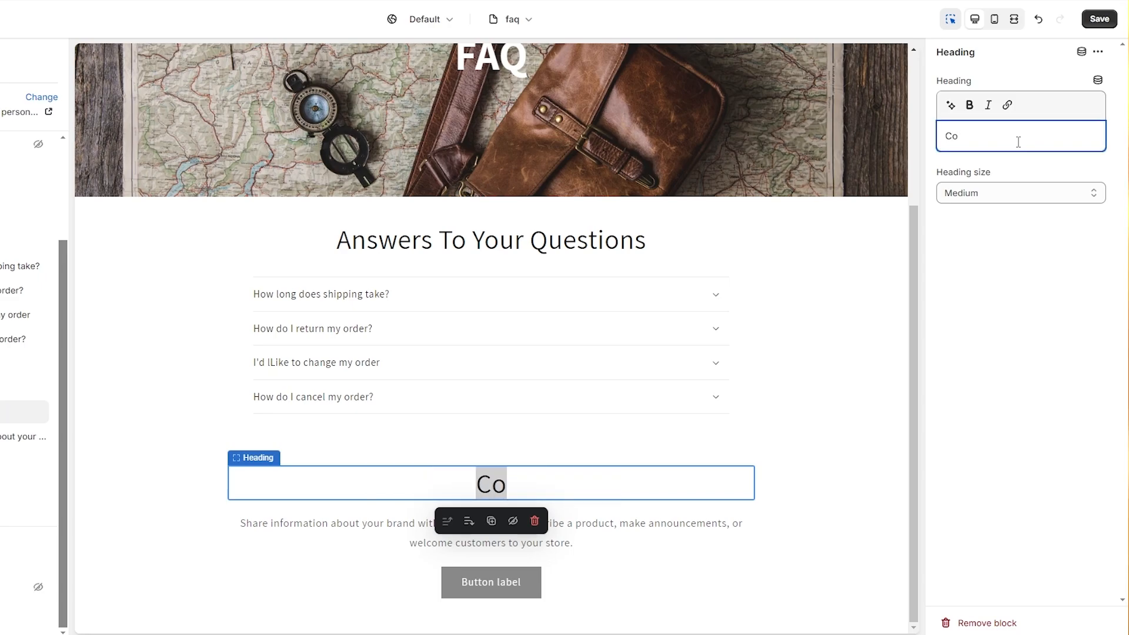
pyautogui.write('u')
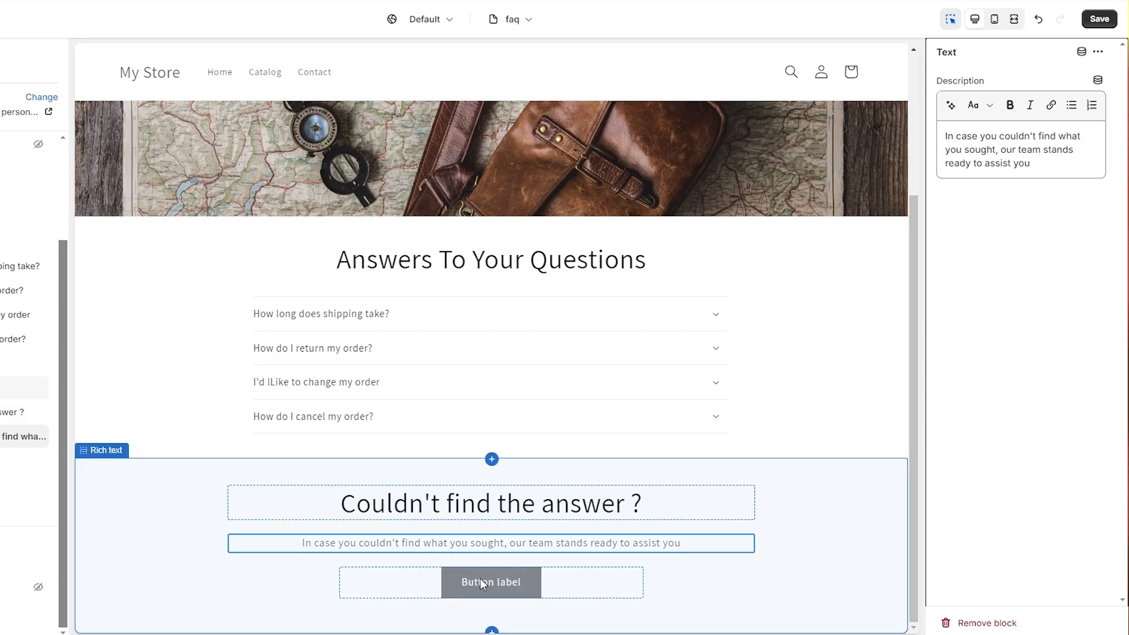
# Step: Label the rich text section's first button "Contact us" and link it to the Contact page
pyautogui.click(480, 582)
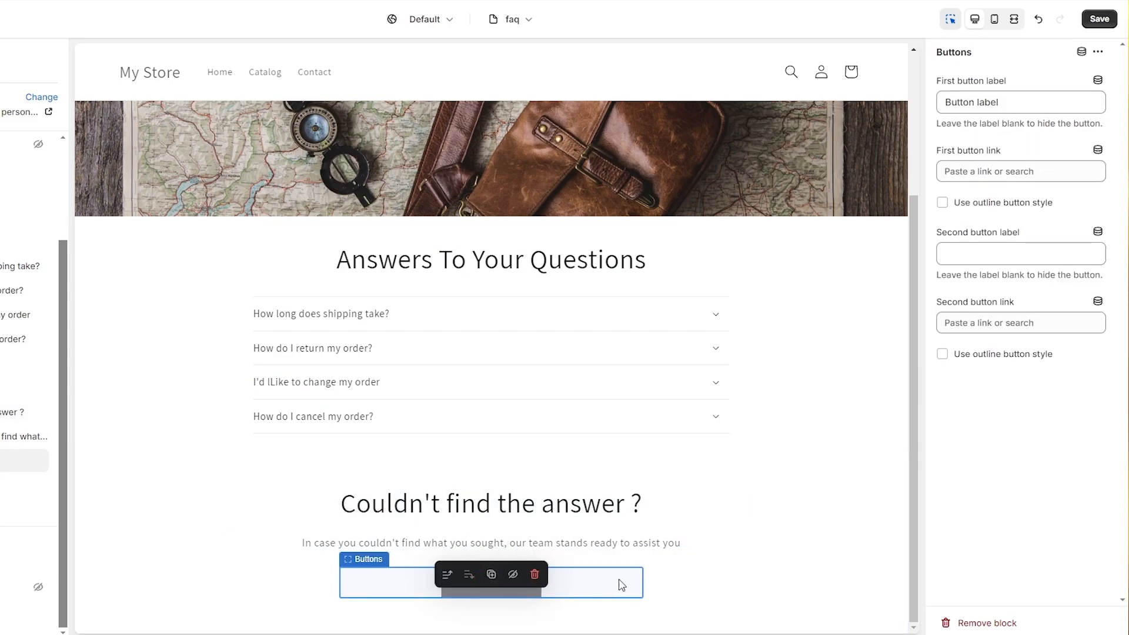
pyautogui.tripleClick(989, 105)
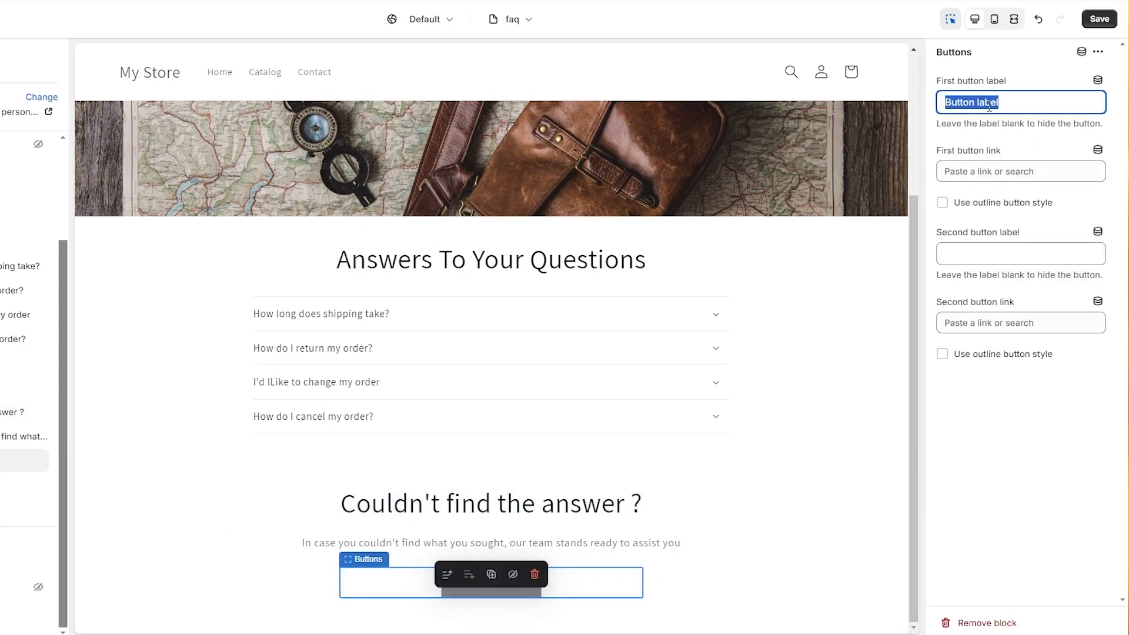
pyautogui.write('Contact us')
pyautogui.click(993, 168)
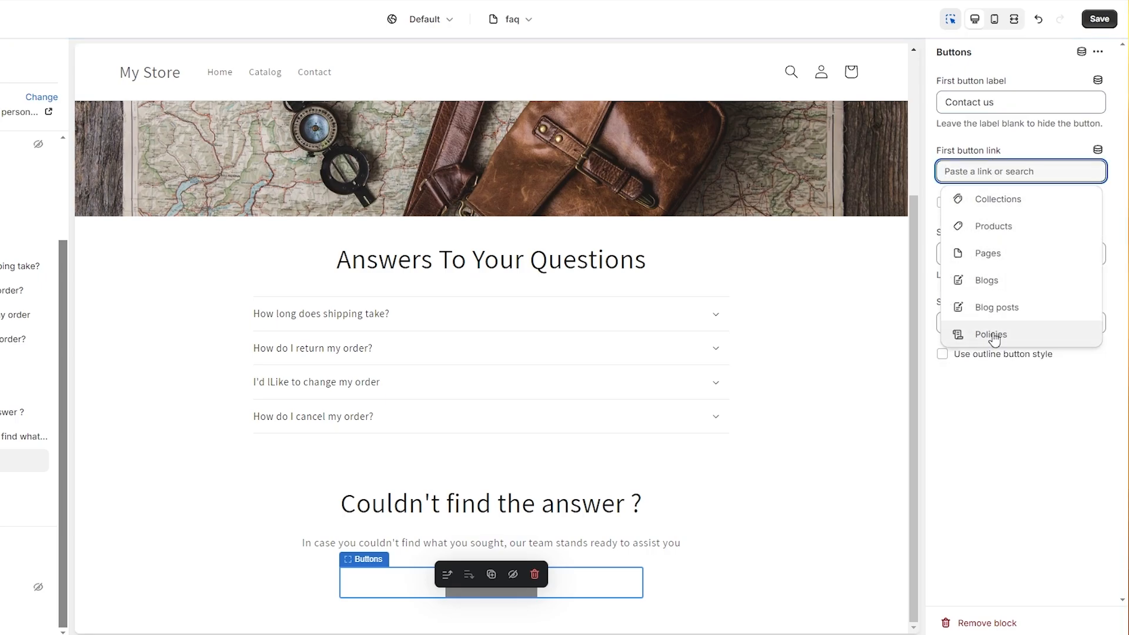
pyautogui.click(1005, 251)
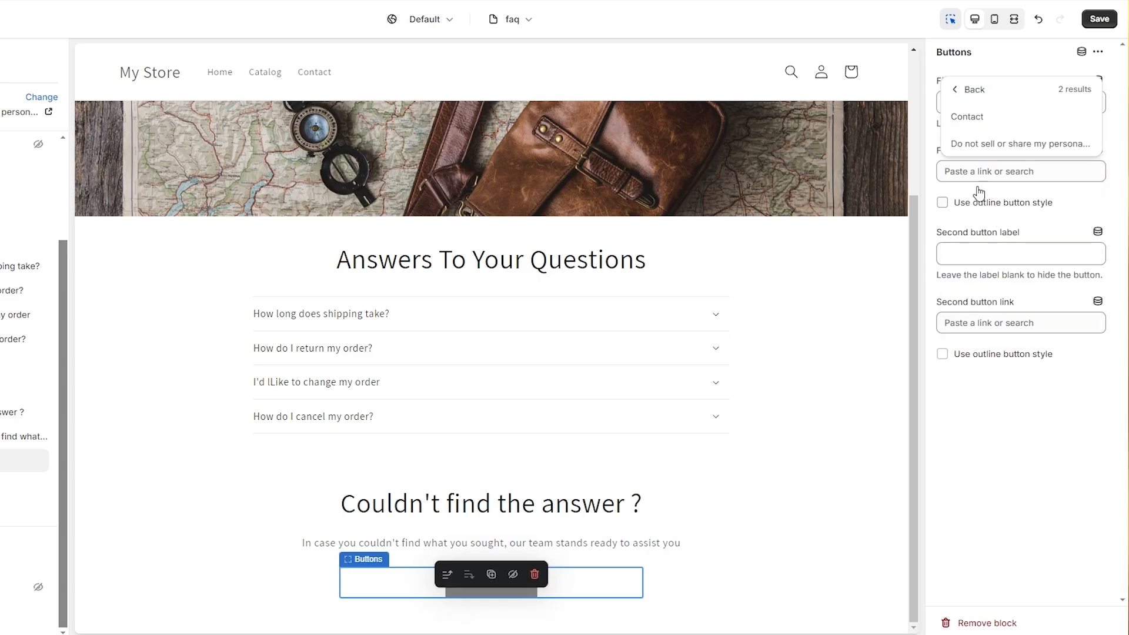
pyautogui.click(1006, 131)
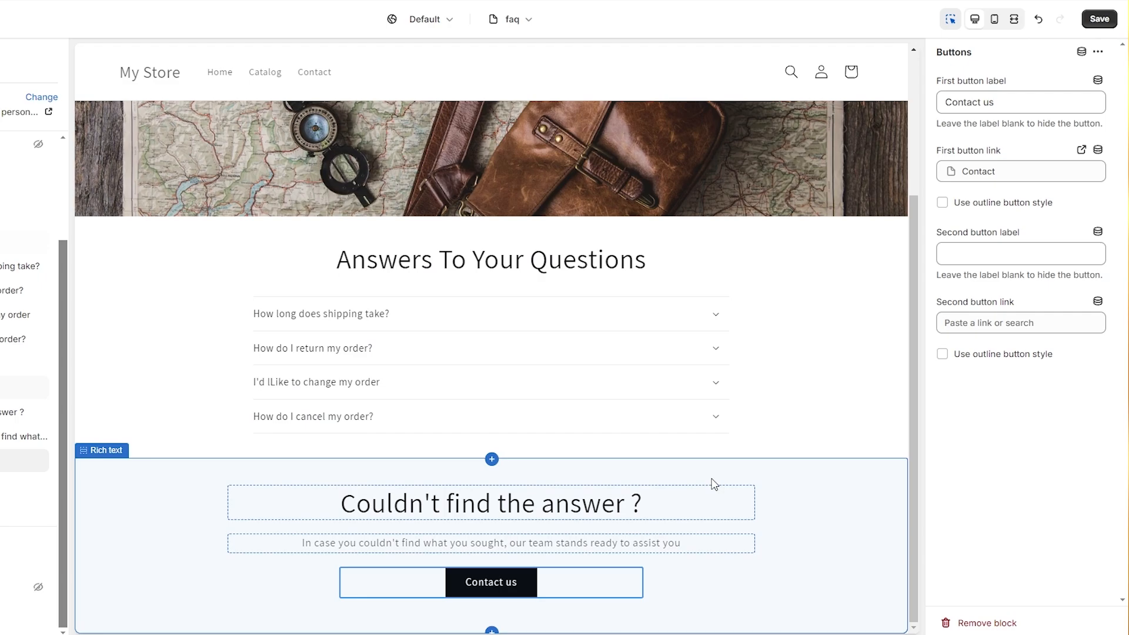
# Step: Save the faq template changes and look over the whole page in the preview
pyautogui.click(1101, 18)
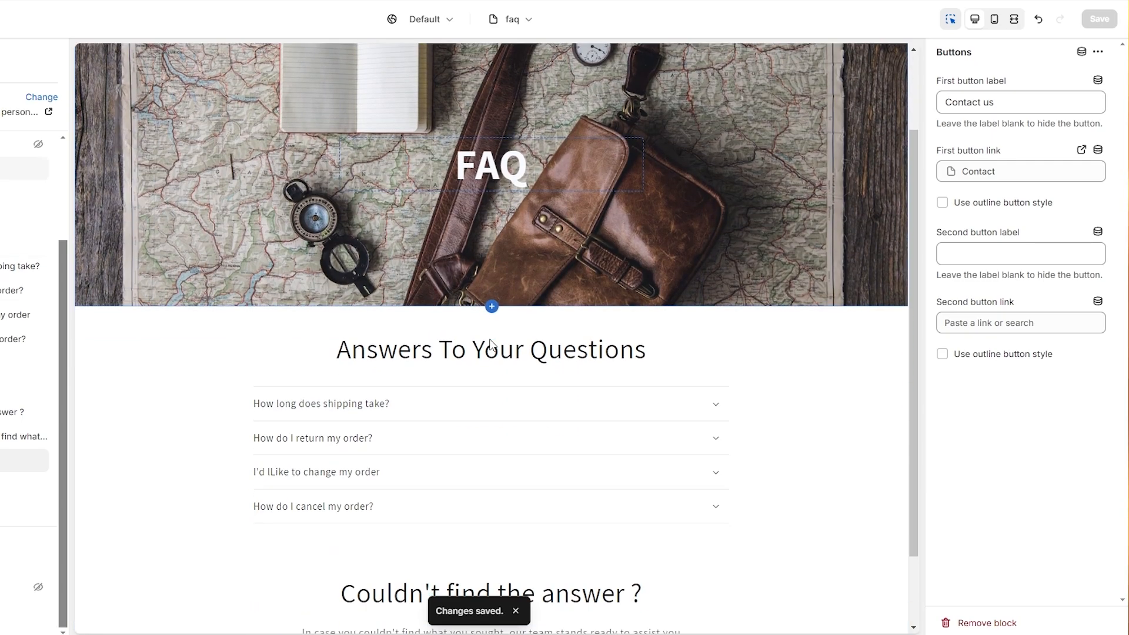
pyautogui.scroll(-2, 492, 344)
pyautogui.scroll(4, 635, 403)
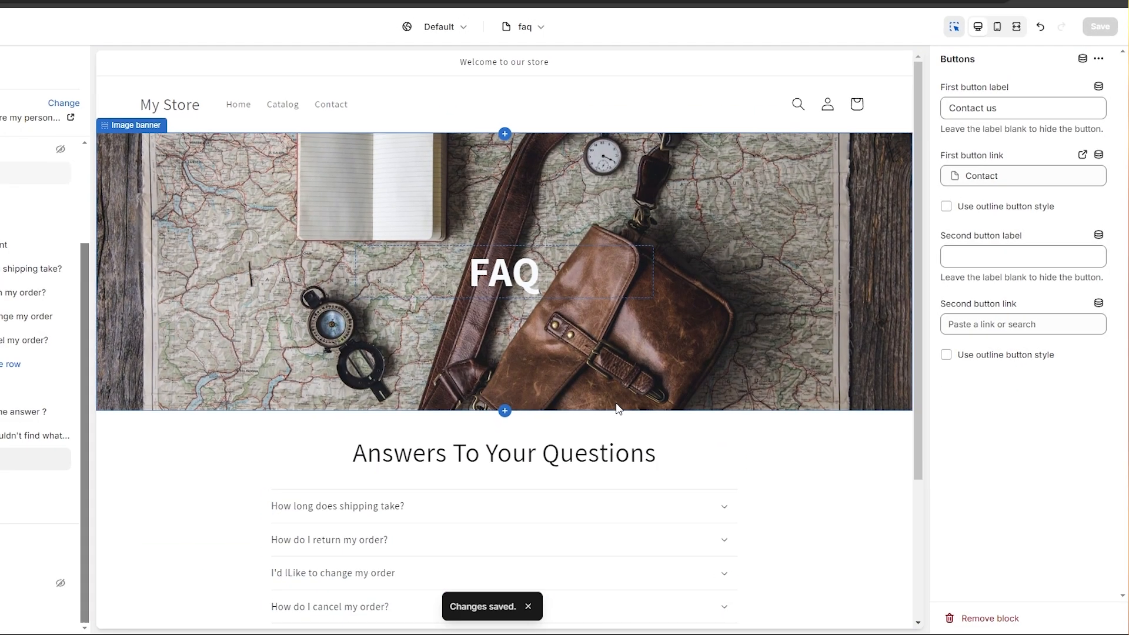